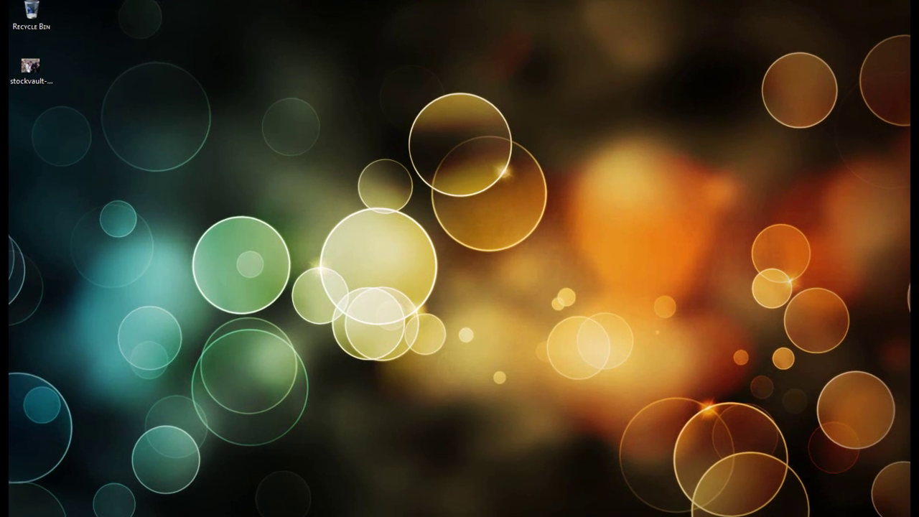
pyautogui.click(198, 8)
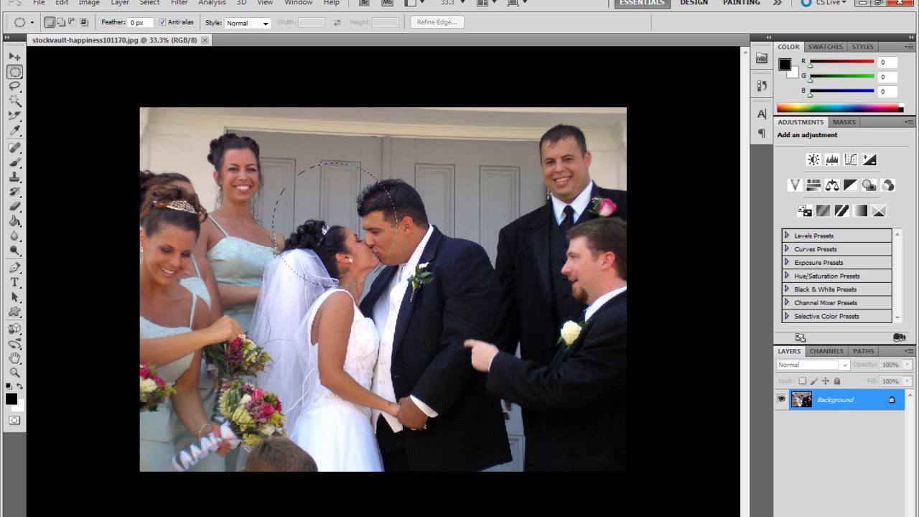
pyautogui.moveTo(397, 289); pyautogui.dragTo(395, 286)
pyautogui.moveTo(215, 182); pyautogui.dragTo(226, 190)
pyautogui.moveTo(271, 171); pyautogui.dragTo(542, 309)
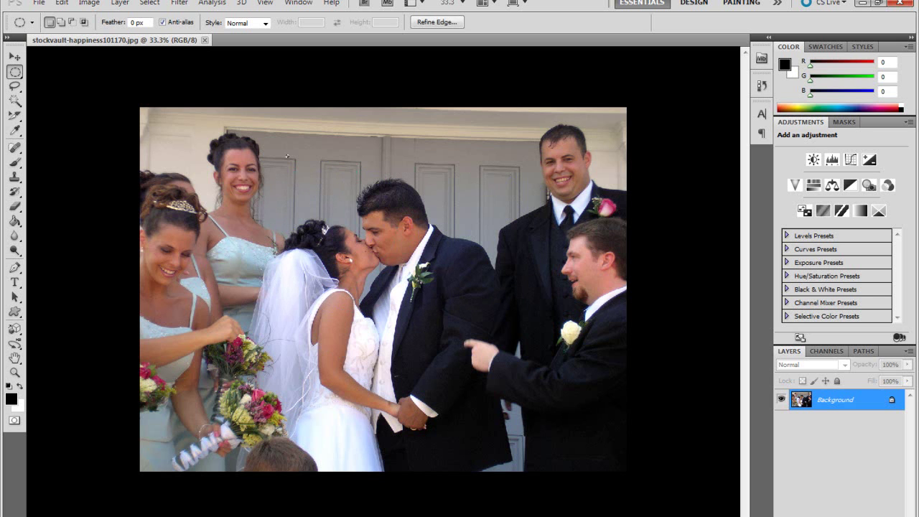
pyautogui.hotkey('ctrl', 'd')
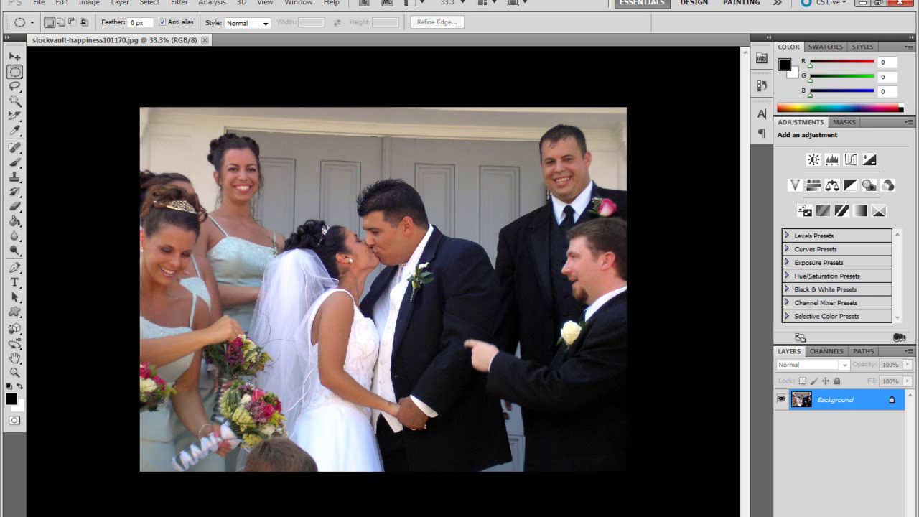
pyautogui.moveTo(277, 156); pyautogui.dragTo(452, 314)
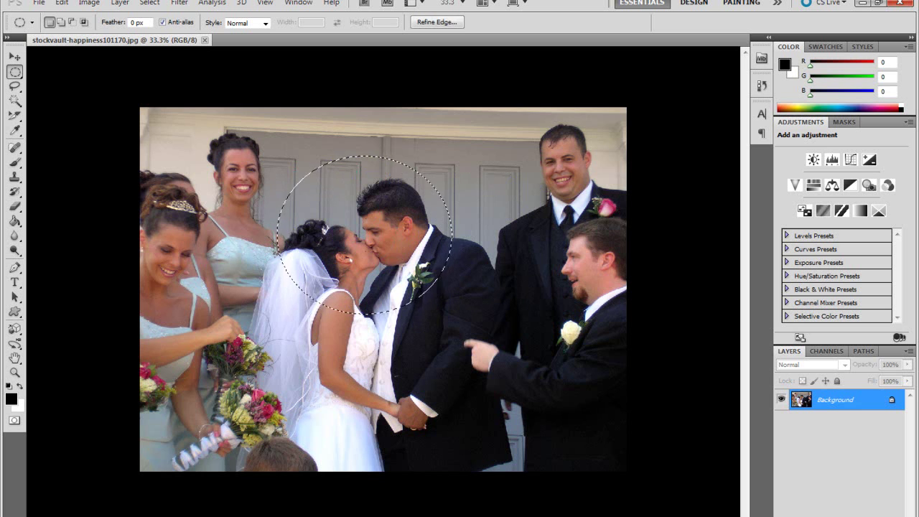
pyautogui.hotkey('ctrl', 'd')
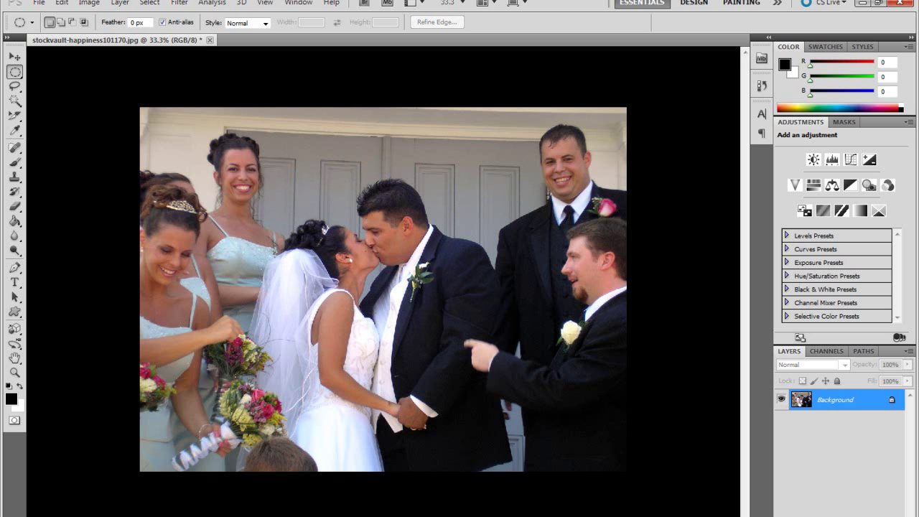
# Draw a circular selection around the kissing couple's heads and feather it by 55 pixels
pyautogui.moveTo(370, 230); pyautogui.dragTo(435, 294)
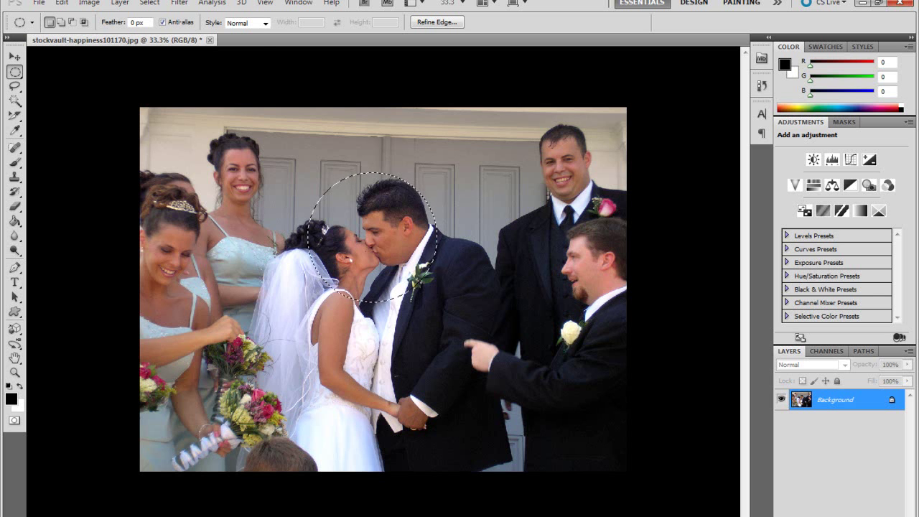
pyautogui.click(149, 3)
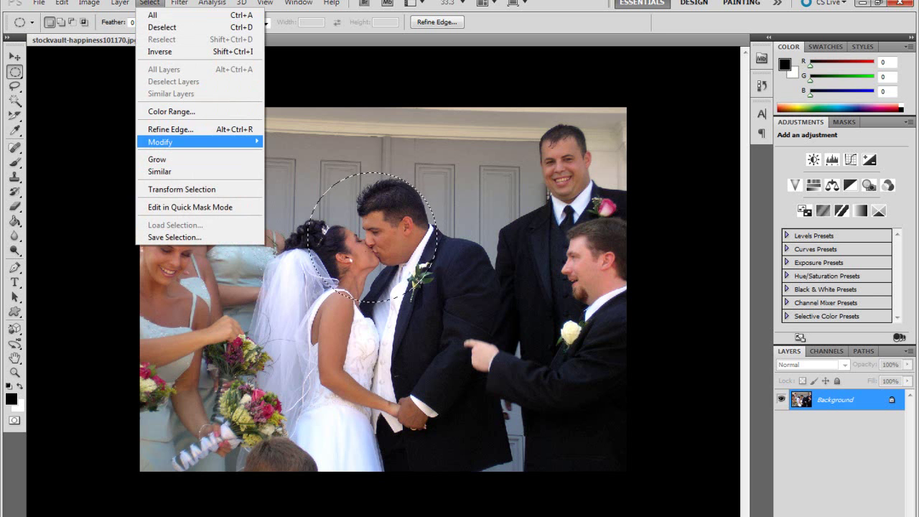
pyautogui.moveTo(161, 142)
pyautogui.click(288, 189)
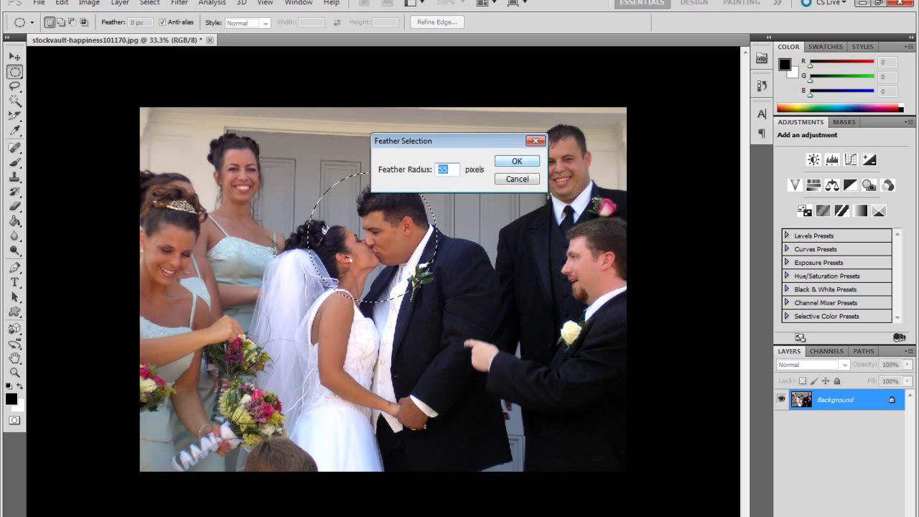
pyautogui.press('Return')
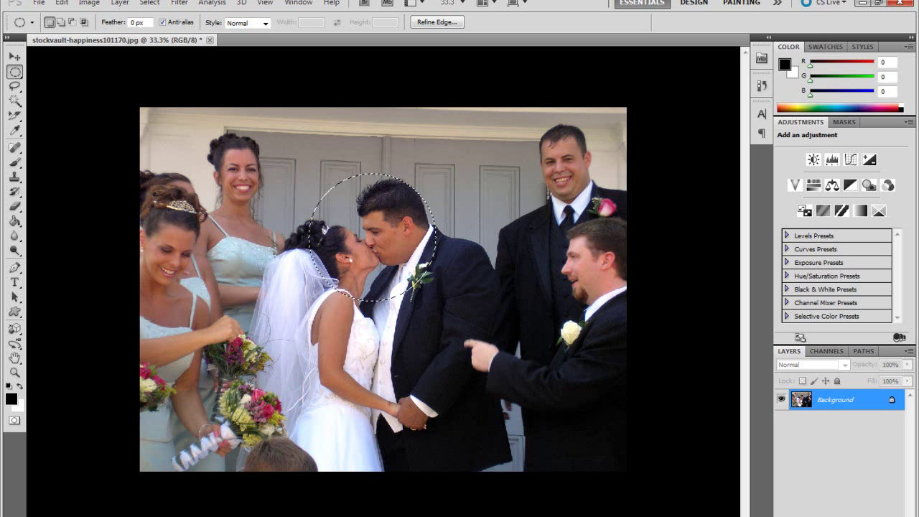
# Invert the selection and copy the area surrounding the couple's heads to a new layer
pyautogui.hotkey('ctrl', 'shift', 'i')
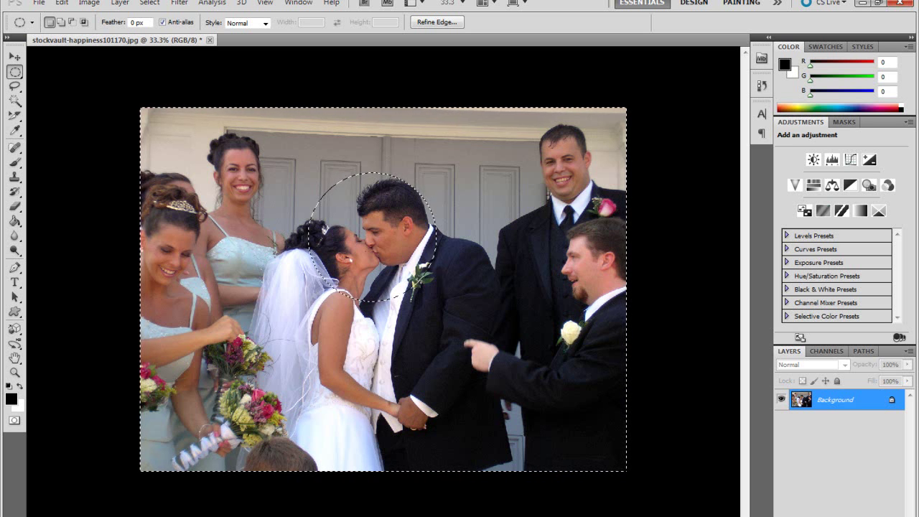
pyautogui.hotkey('ctrl', 'j')
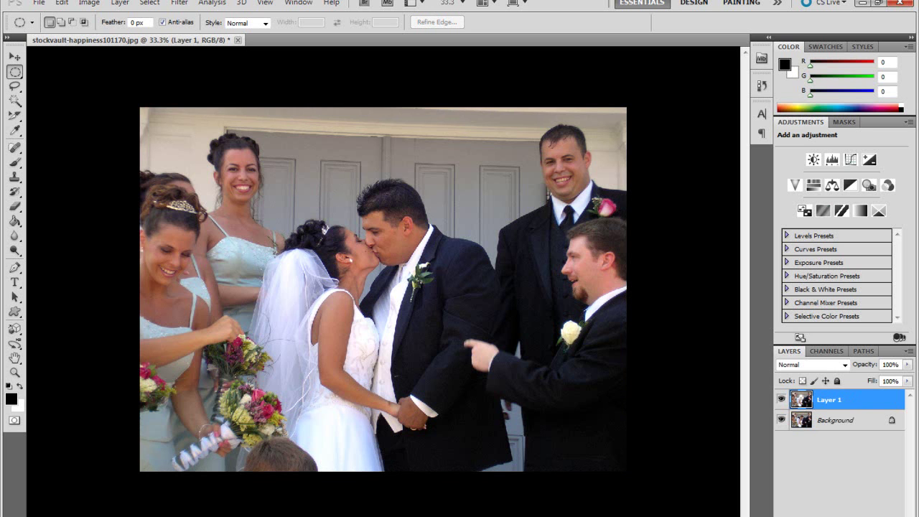
# Duplicate Layer 1, hide the duplicate and make Layer 1 the active layer again
pyautogui.press('/')
pyautogui.hotkey('ctrl', 'j')
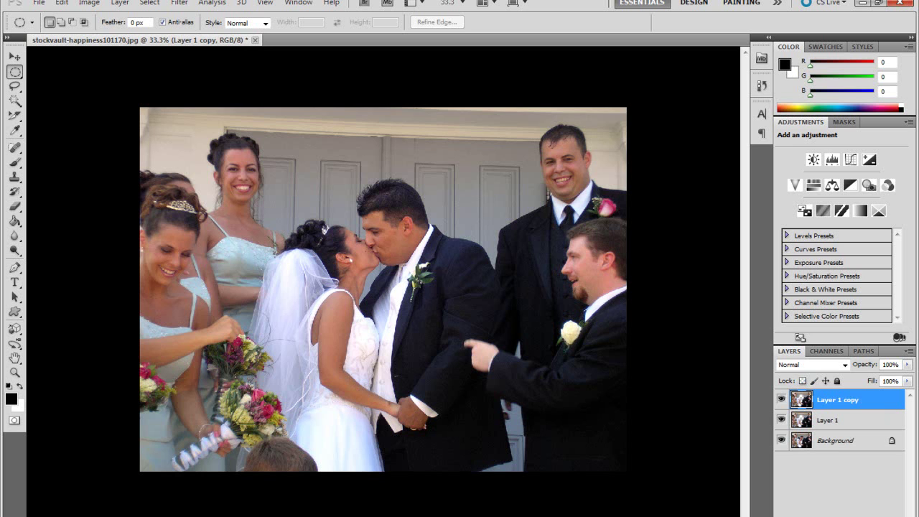
pyautogui.click(780, 399)
pyautogui.hotkey('alt', '[')
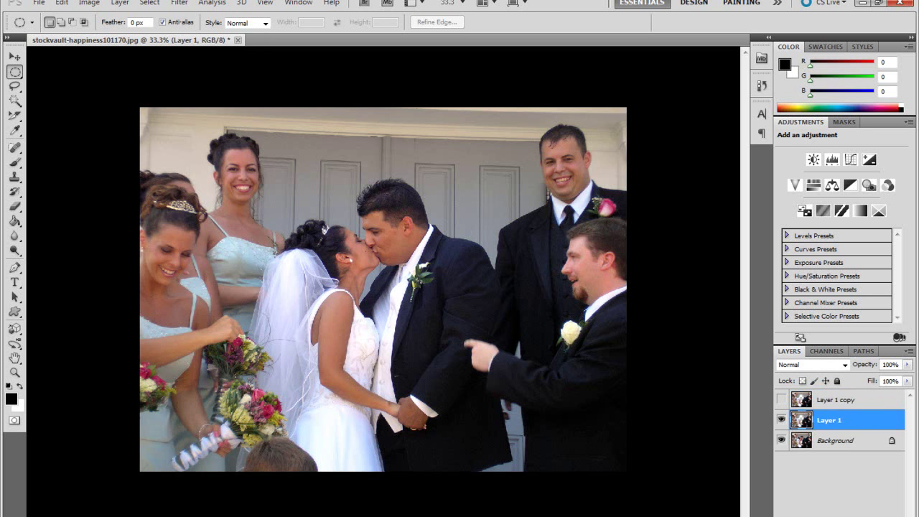
# Apply a Gaussian Blur with a radius of 8.0 pixels to Layer 1
pyautogui.hotkey('alt', 'e')
pyautogui.press('Right')
pyautogui.press('Right')
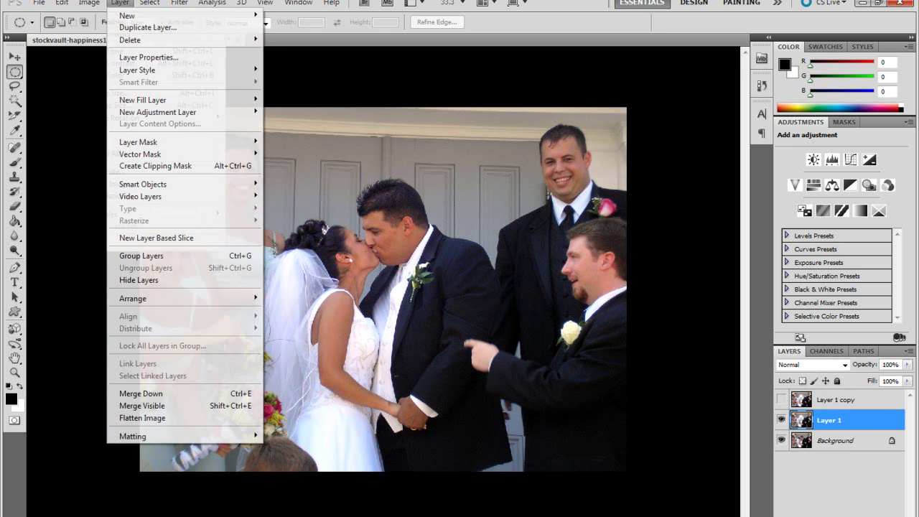
pyautogui.press('Right')
pyautogui.press('Right')
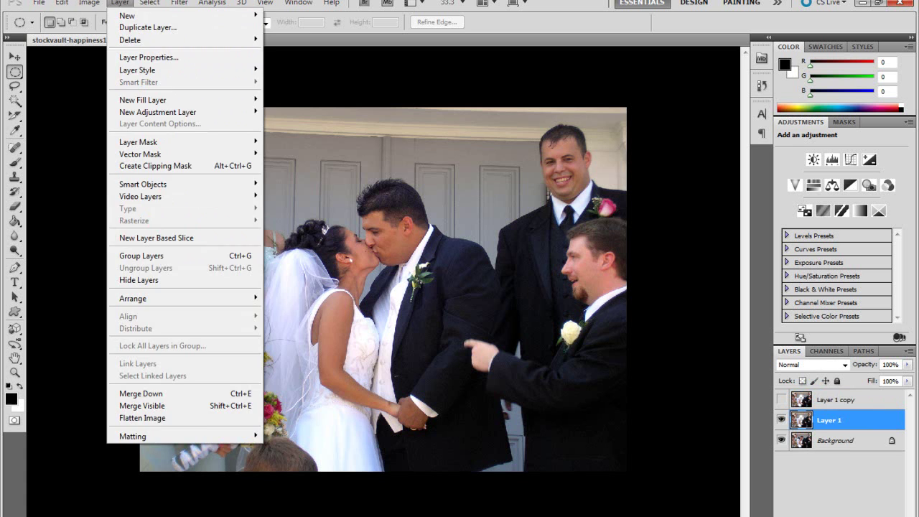
pyautogui.moveTo(180, 3)
pyautogui.press('Down')
pyautogui.press('Down')
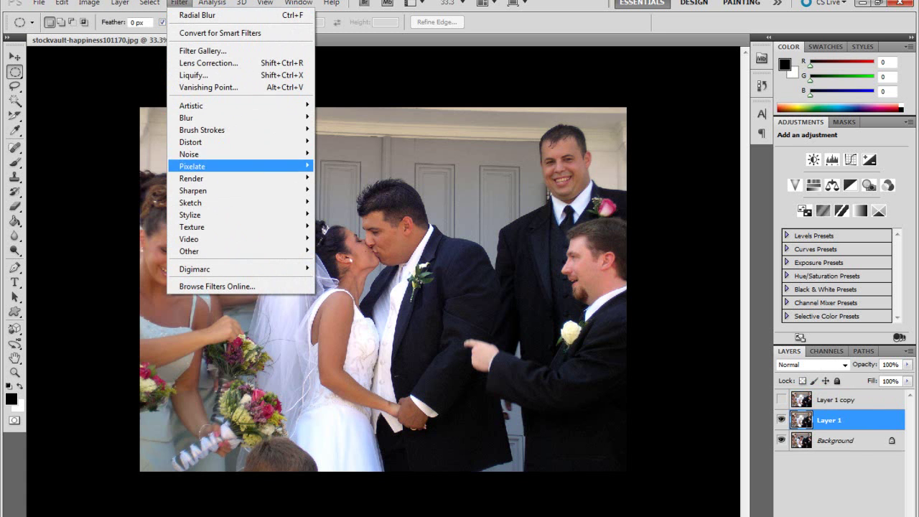
pyautogui.press('Up')
pyautogui.press('Up')
pyautogui.press('Up')
pyautogui.press('Up')
pyautogui.press('Right')
pyautogui.press('Down')
pyautogui.press('Down')
pyautogui.press('Down')
pyautogui.press('Down')
pyautogui.press('Down')
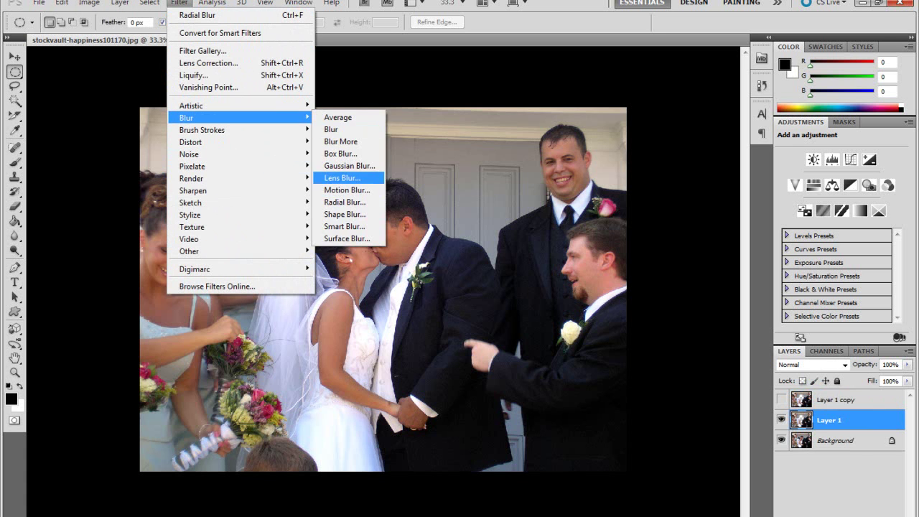
pyautogui.press('Up')
pyautogui.press('Return')
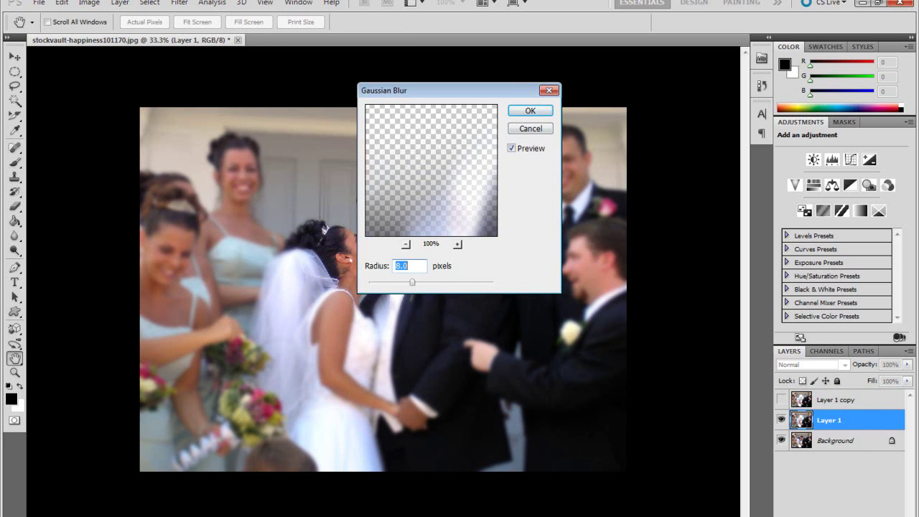
pyautogui.press('Return')
pyautogui.press('m')
pyautogui.press('Delete')
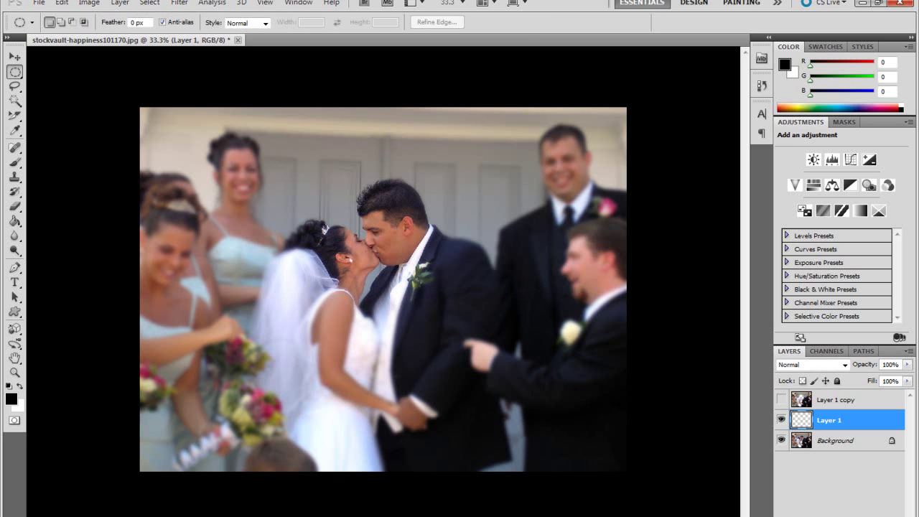
pyautogui.hotkey('ctrl', 'z')
# Show Layer 1 copy and duplicate it as a hidden spare, keeping Layer 1 copy active
pyautogui.click(838, 400)
pyautogui.click(781, 399)
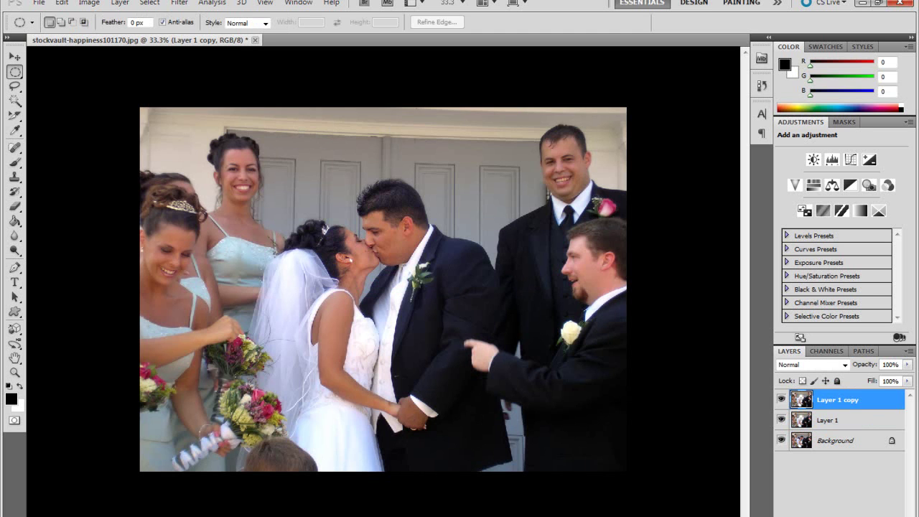
pyautogui.hotkey('ctrl', 'j')
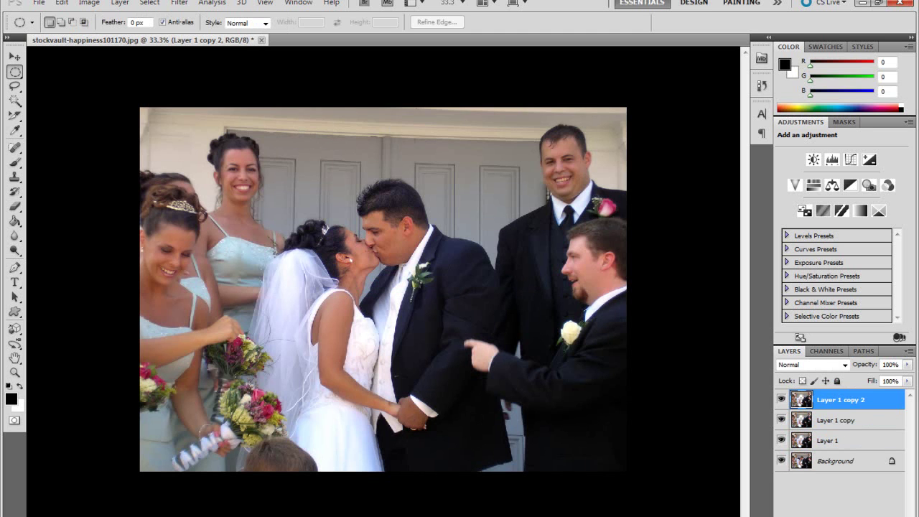
pyautogui.click(781, 399)
pyautogui.click(837, 420)
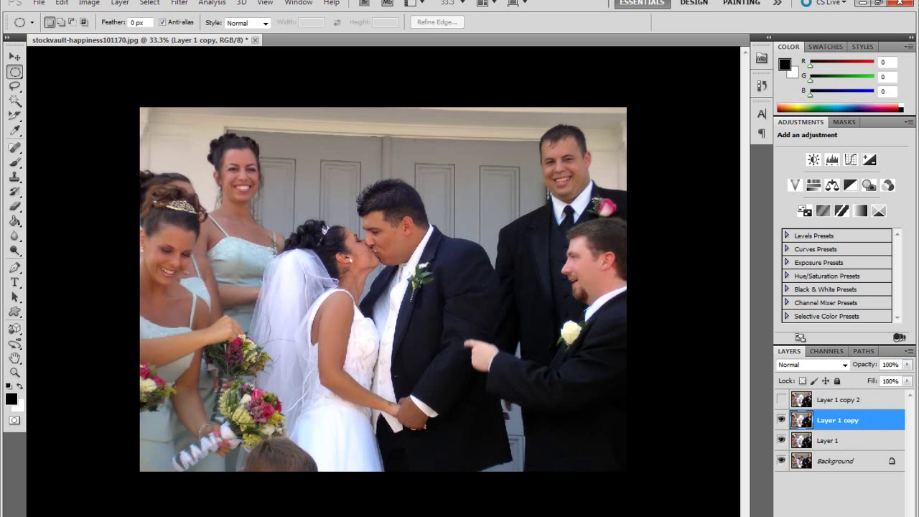
# Apply a Radial Blur to Layer 1 copy using the Zoom method, Good quality and an amount of about 25
pyautogui.click(149, 3)
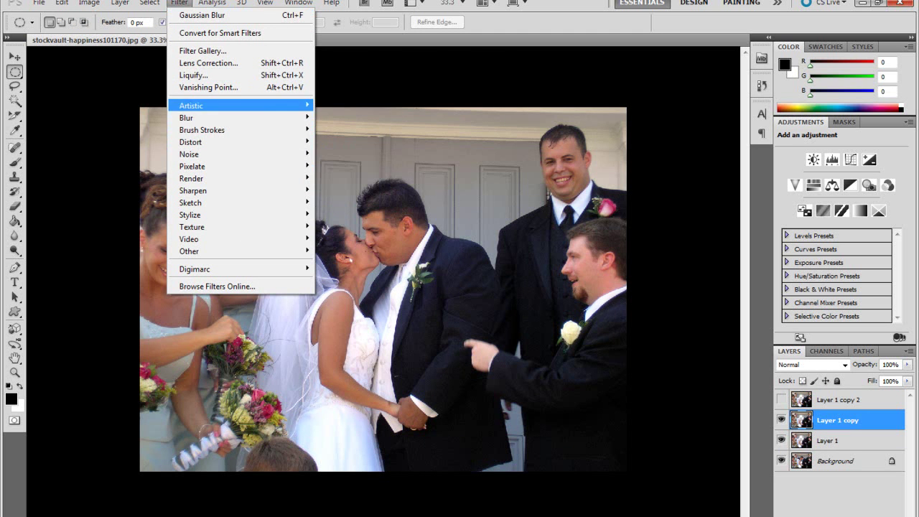
pyautogui.moveTo(187, 118)
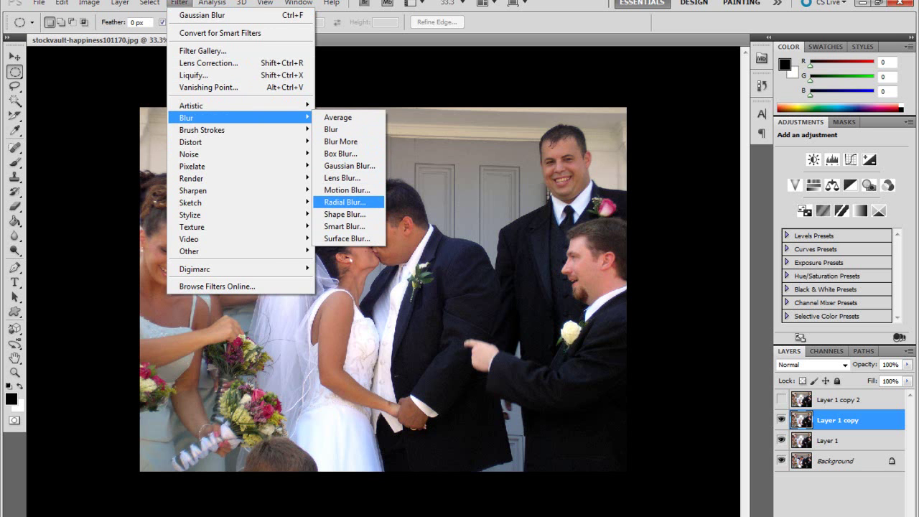
pyautogui.click(344, 202)
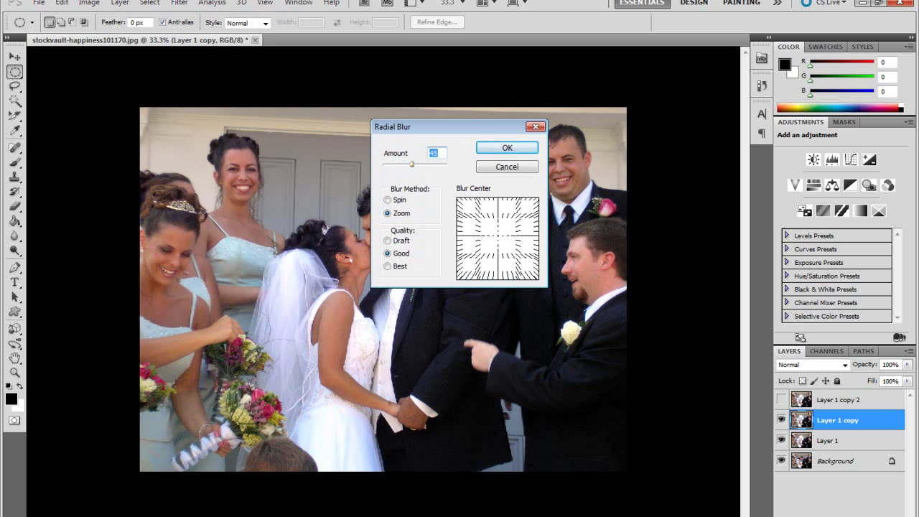
pyautogui.moveTo(411, 164); pyautogui.dragTo(401, 165)
pyautogui.press('Down')
pyautogui.press('Down')
pyautogui.press('Down')
pyautogui.press('Down')
pyautogui.press('Down')
pyautogui.press('Down')
pyautogui.press('Down')
pyautogui.press('Down')
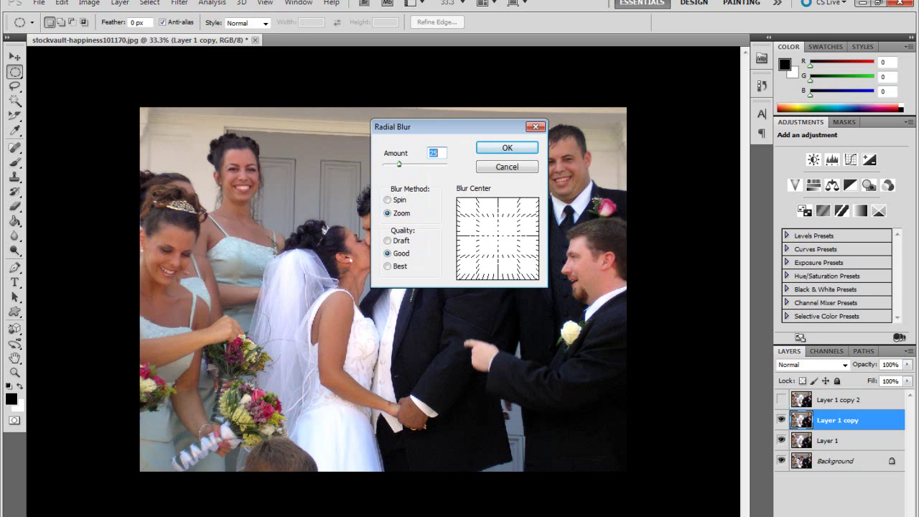
pyautogui.press('Up')
pyautogui.press('Up')
pyautogui.press('Up')
pyautogui.press('Up')
pyautogui.press('Down')
pyautogui.press('Return')
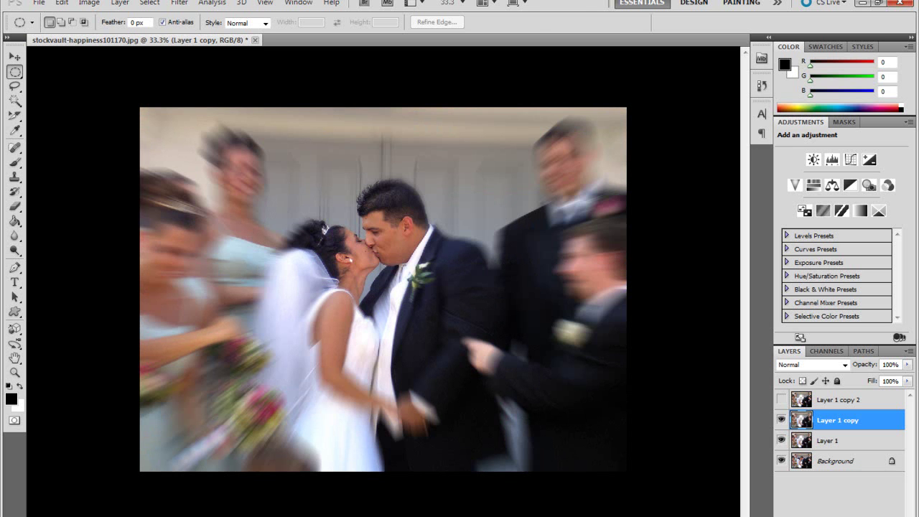
# Delete the hidden spare layer, Layer 1 copy 2
pyautogui.click(854, 402)
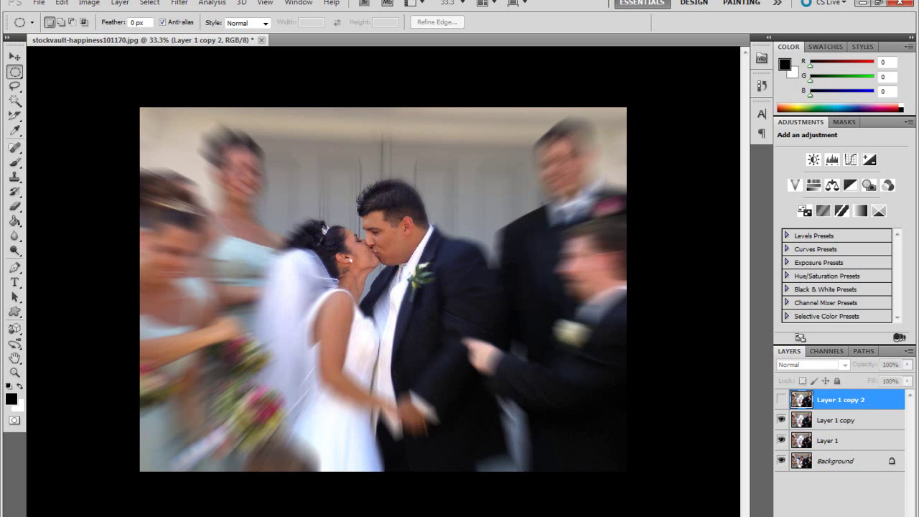
pyautogui.rightClick(854, 404)
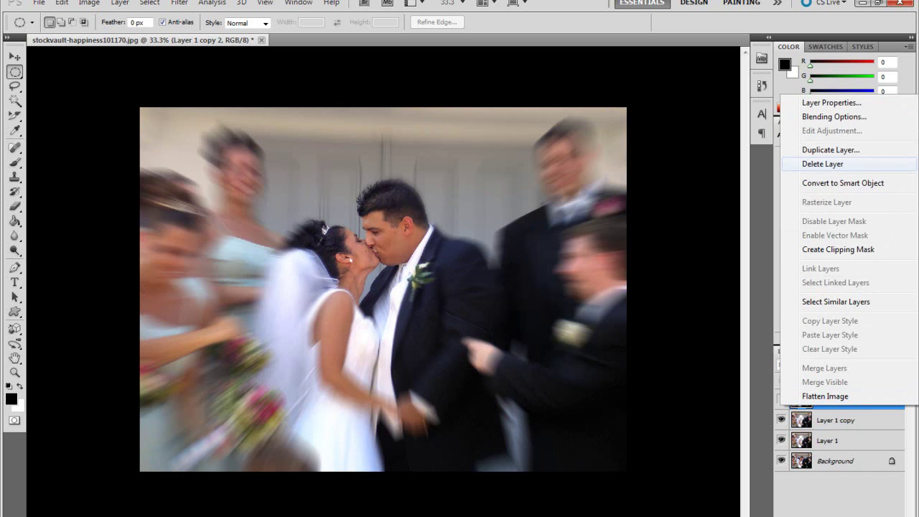
pyautogui.click(821, 164)
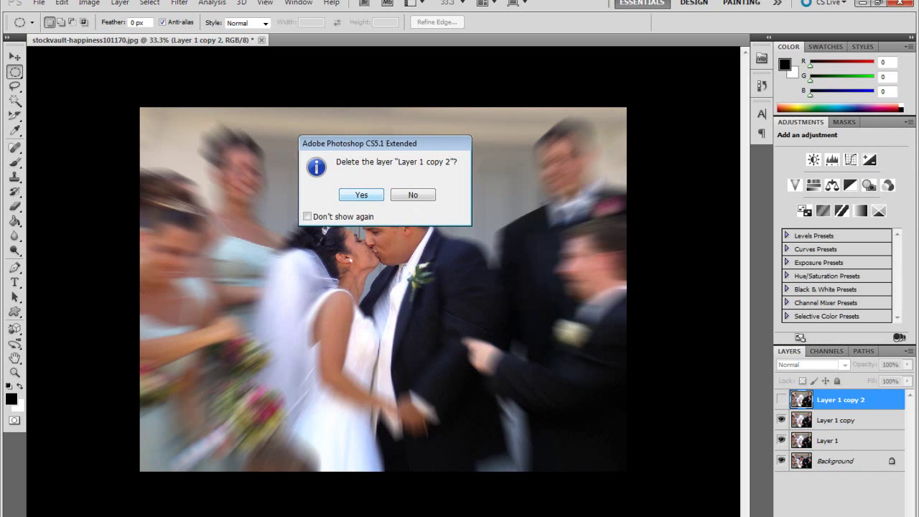
pyautogui.press('Return')
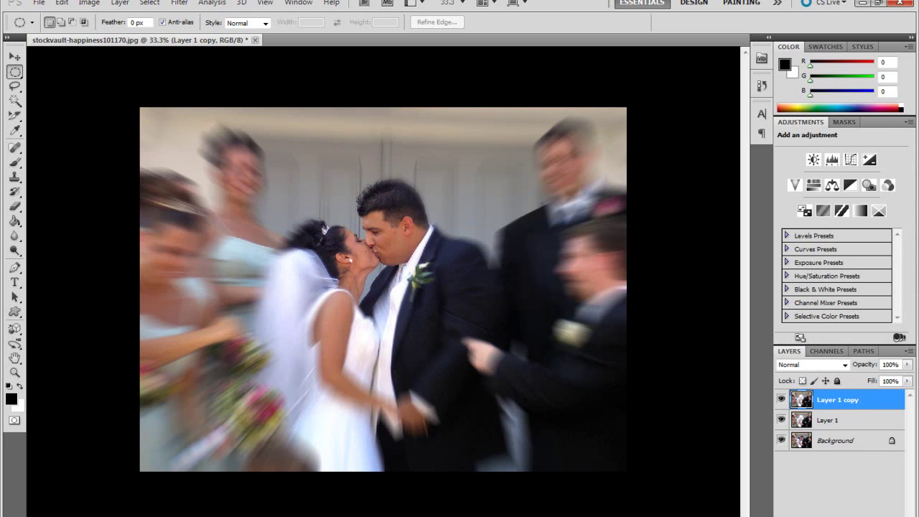
# Add a white solid color fill layer above Layer 1 copy and set its blend mode to Color
pyautogui.click(828, 420)
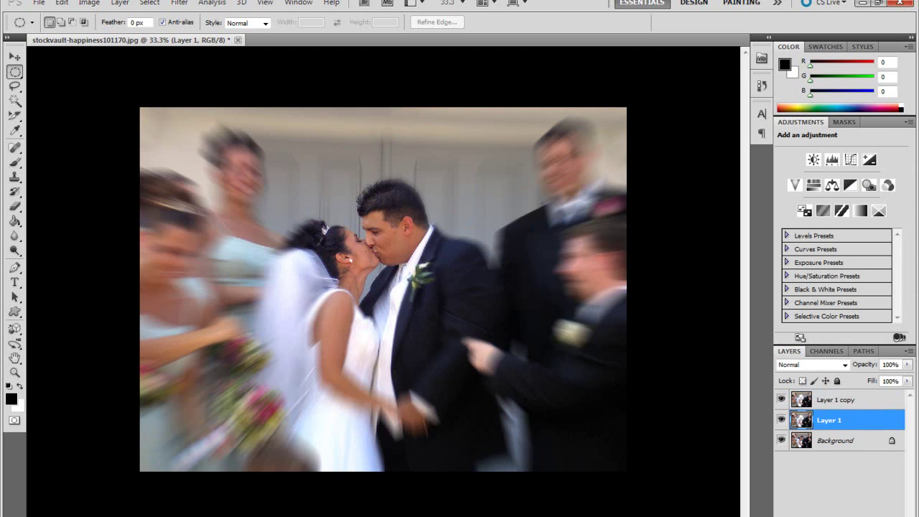
pyautogui.click(836, 400)
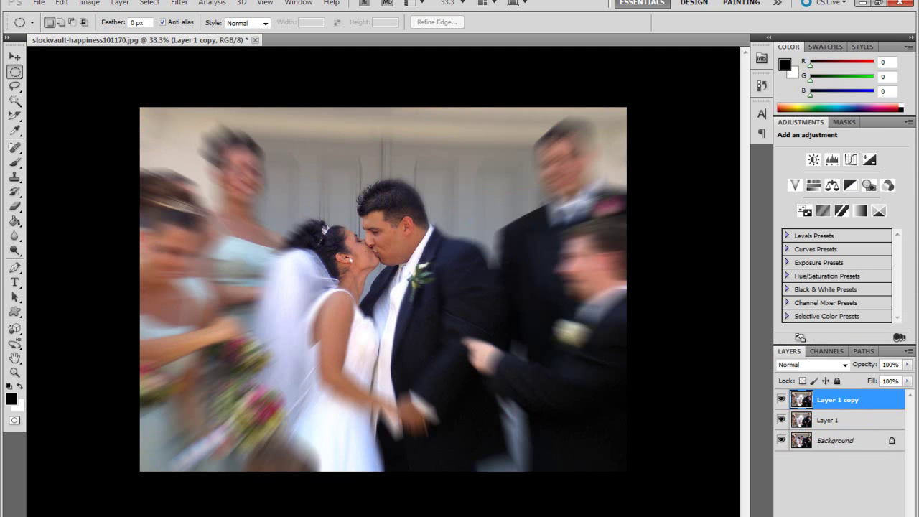
pyautogui.click(89, 2)
pyautogui.moveTo(120, 3)
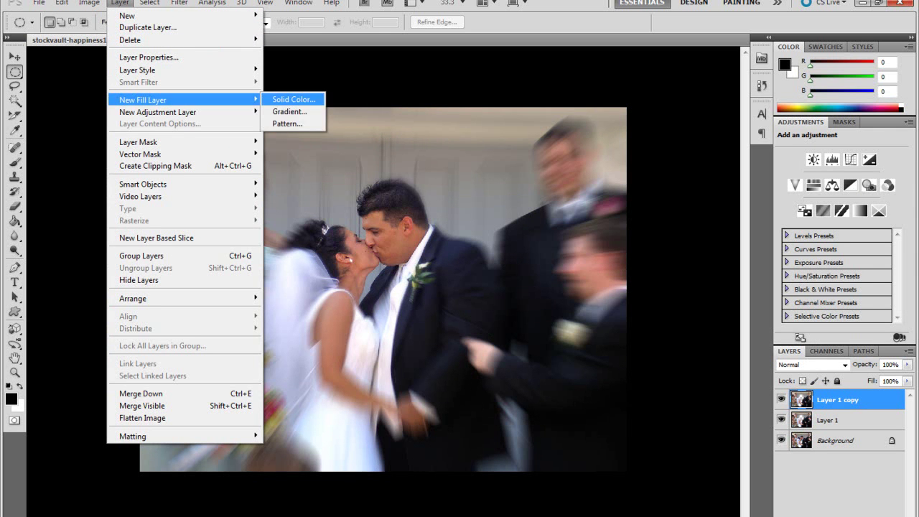
pyautogui.click(293, 99)
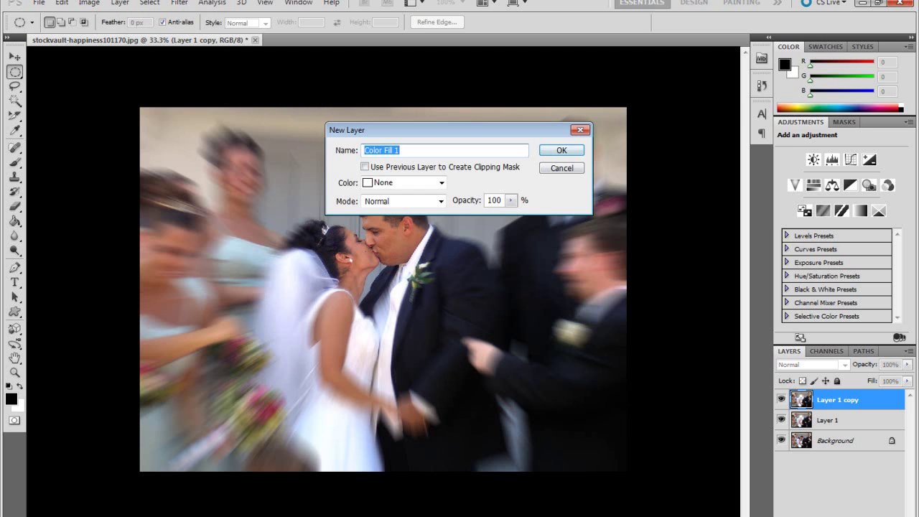
pyautogui.click(561, 150)
pyautogui.moveTo(559, 150); pyautogui.dragTo(466, 120)
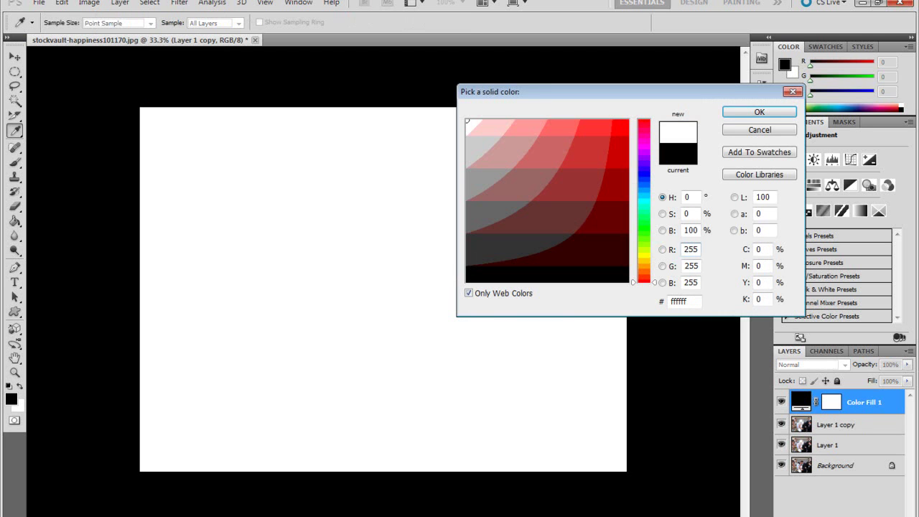
pyautogui.press('Return')
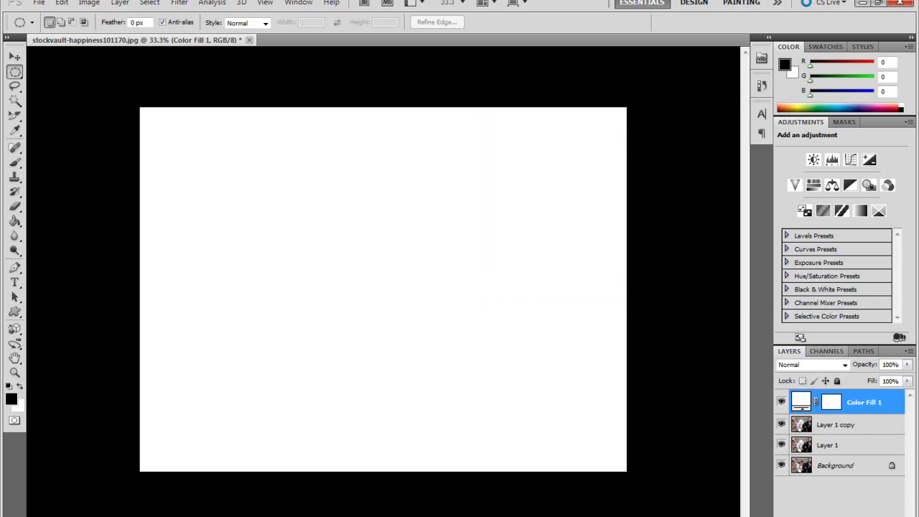
pyautogui.click(844, 365)
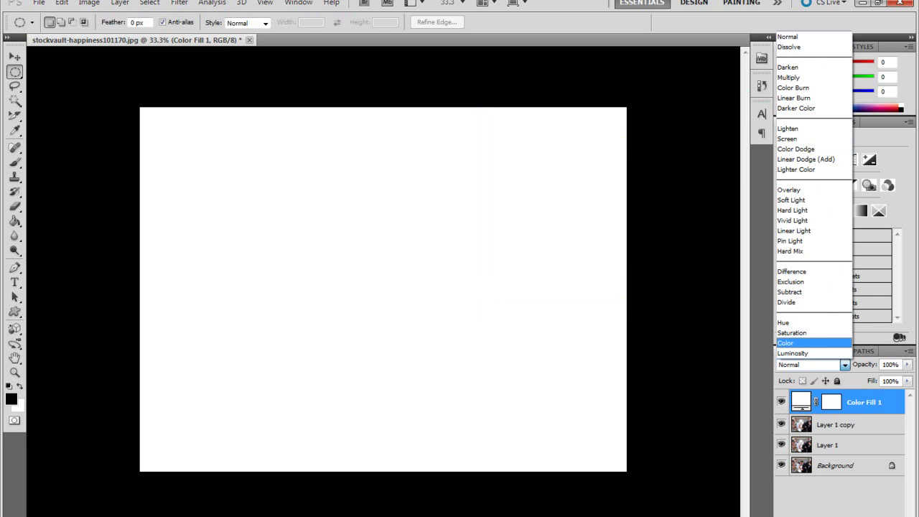
pyautogui.click(789, 343)
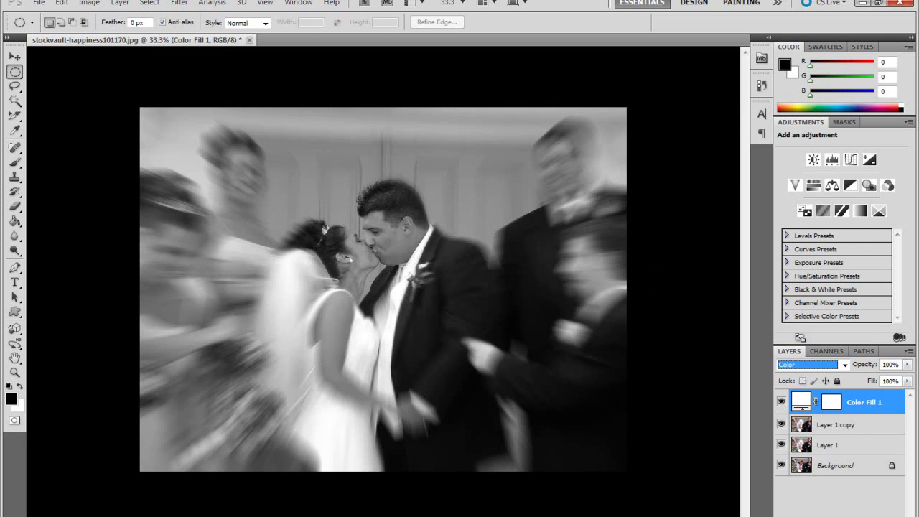
# Change the Color Fill 1 layer's color to orange cc6600 and lower the layer's opacity to 70%
pyautogui.doubleClick(801, 401)
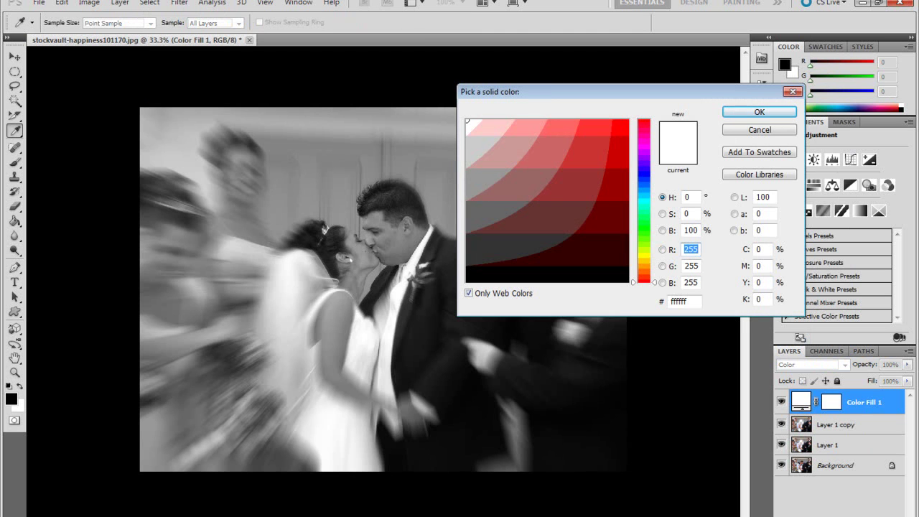
pyautogui.click(644, 267)
pyautogui.click(627, 121)
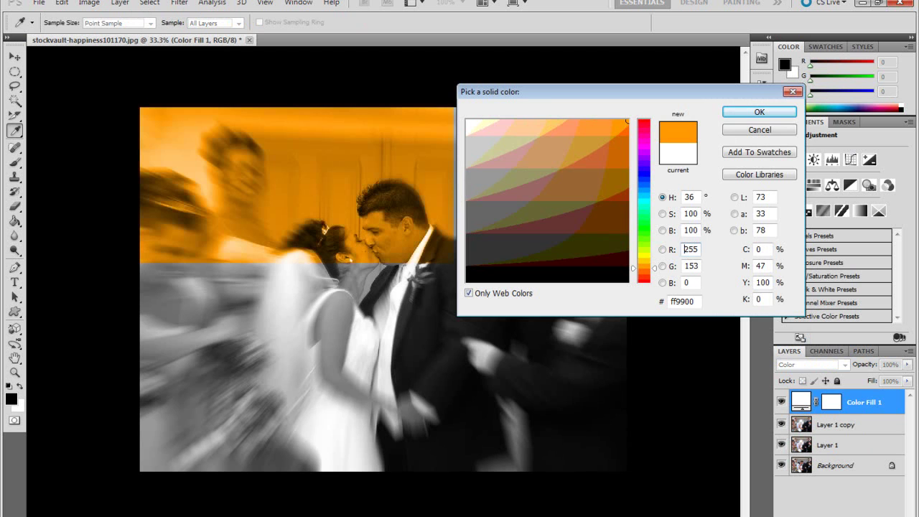
pyautogui.click(644, 200)
pyautogui.click(579, 181)
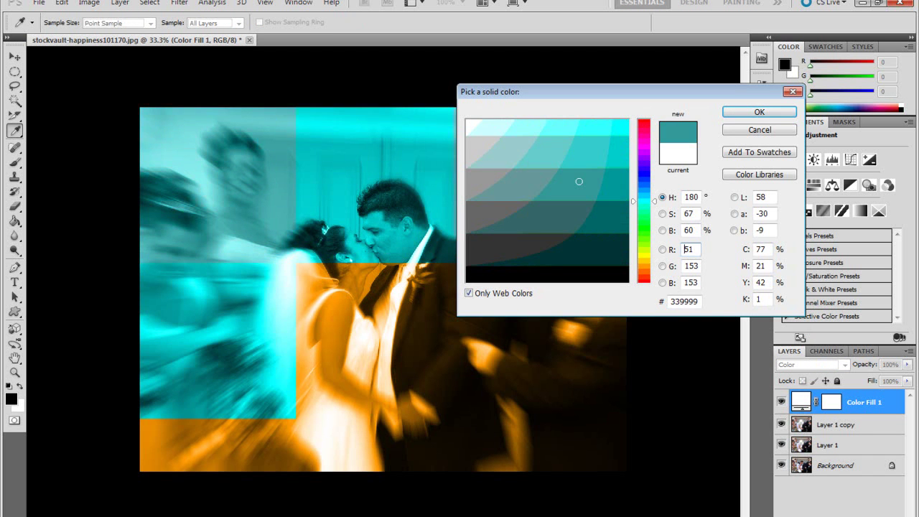
pyautogui.click(625, 122)
pyautogui.click(643, 268)
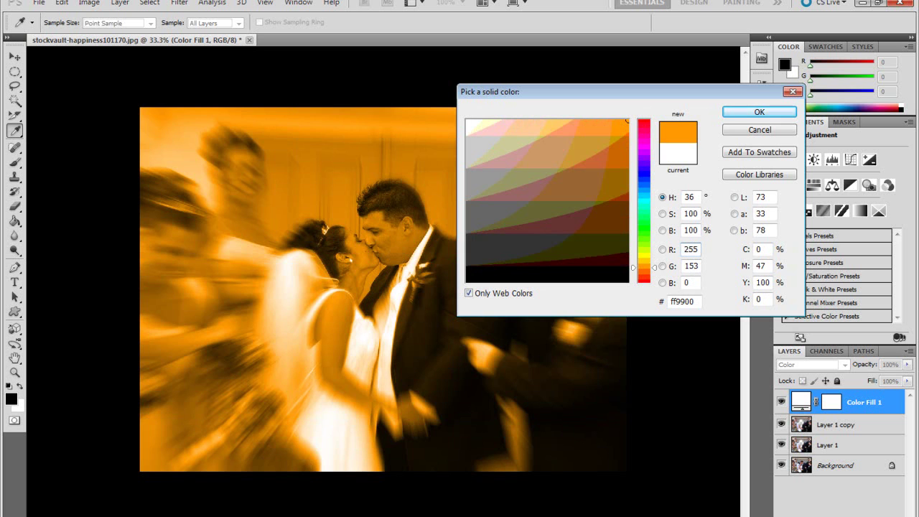
pyautogui.click(625, 145)
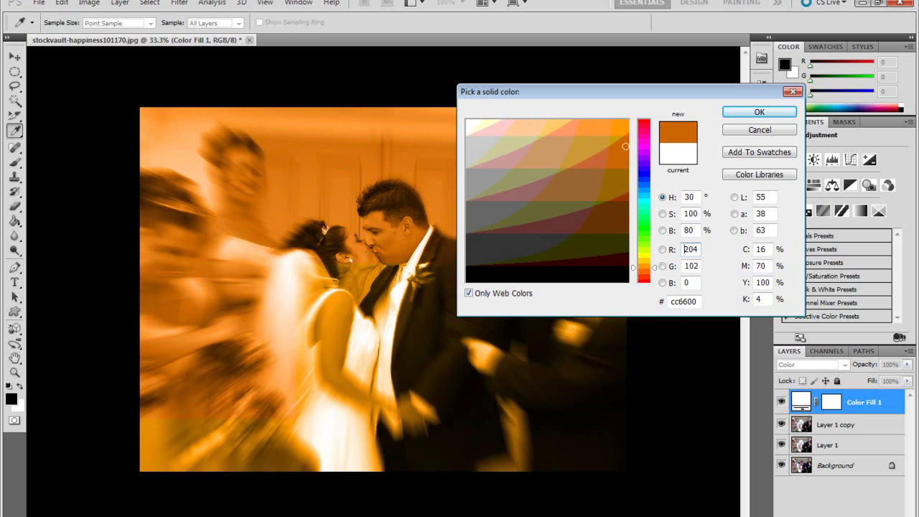
pyautogui.click(613, 141)
pyautogui.click(623, 150)
pyautogui.click(621, 143)
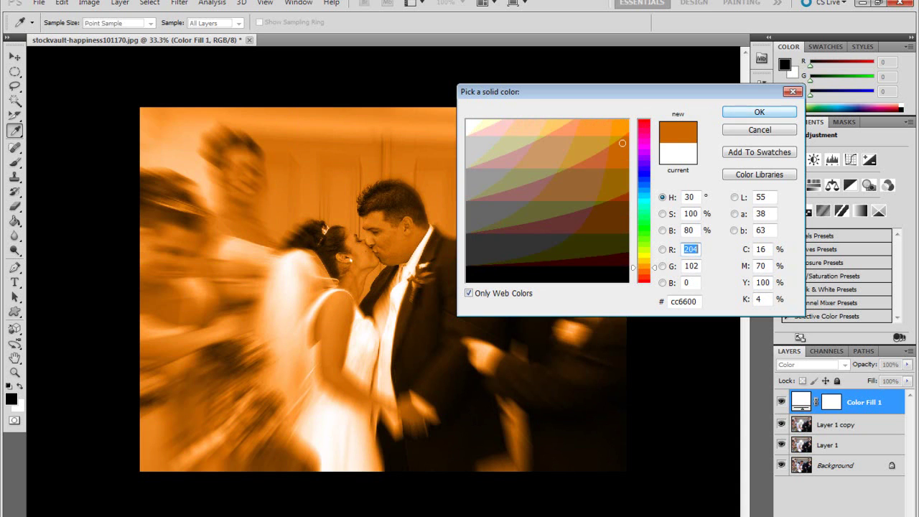
pyautogui.press('Return')
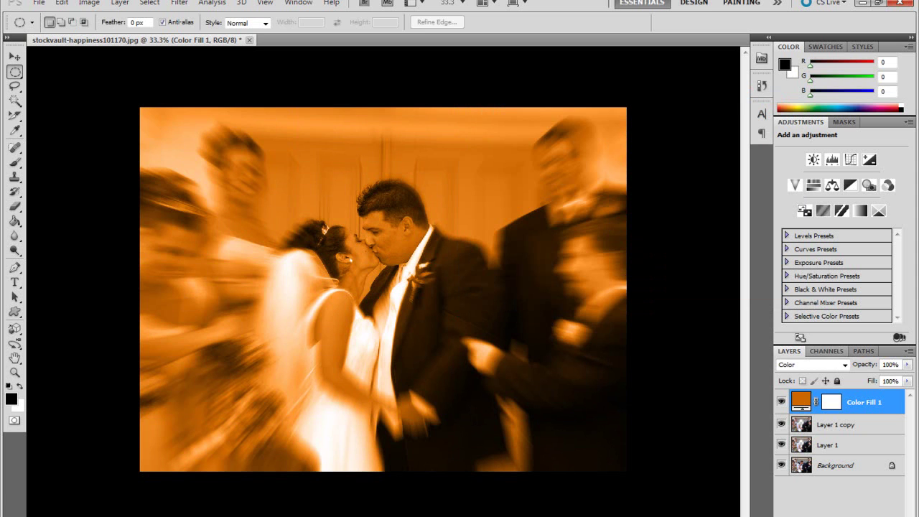
pyautogui.click(907, 364)
pyautogui.moveTo(906, 377); pyautogui.dragTo(887, 377)
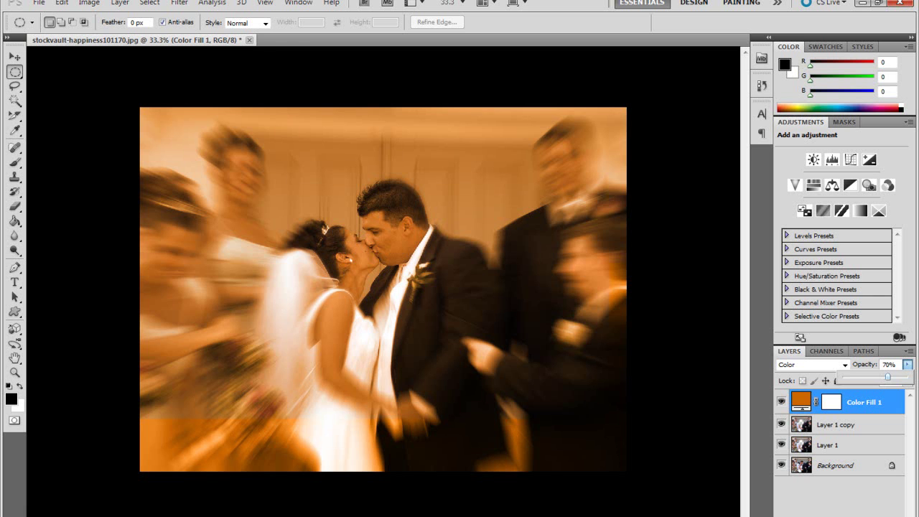
# Add a Curves adjustment layer with the default name and Normal mode above Color Fill 1
pyautogui.click(62, 3)
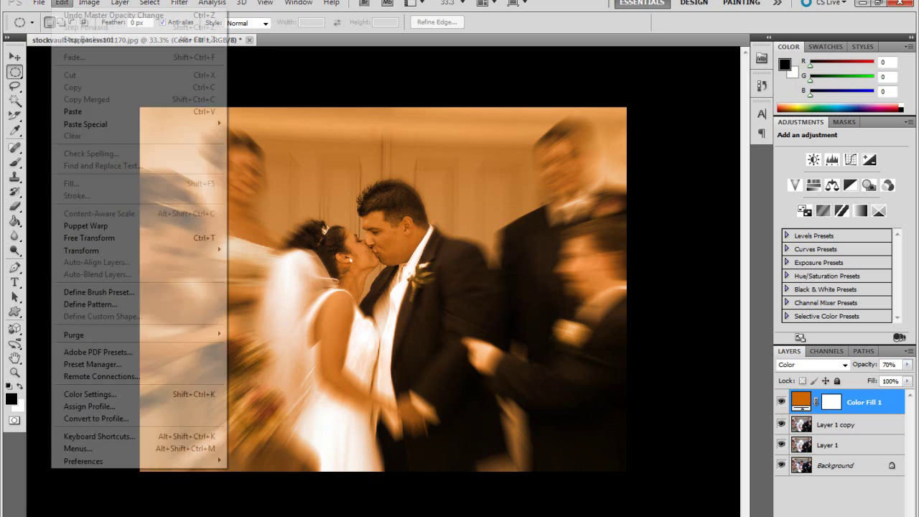
pyautogui.moveTo(89, 3)
pyautogui.moveTo(119, 3)
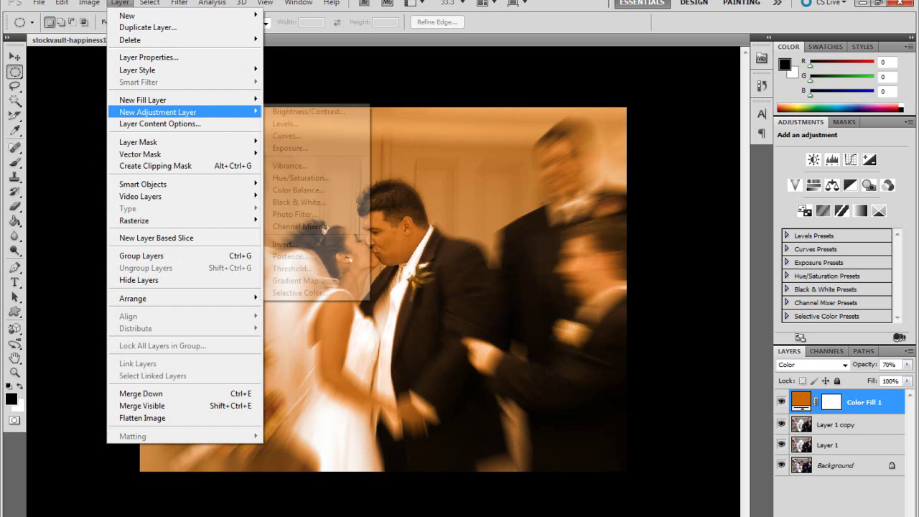
pyautogui.moveTo(165, 112)
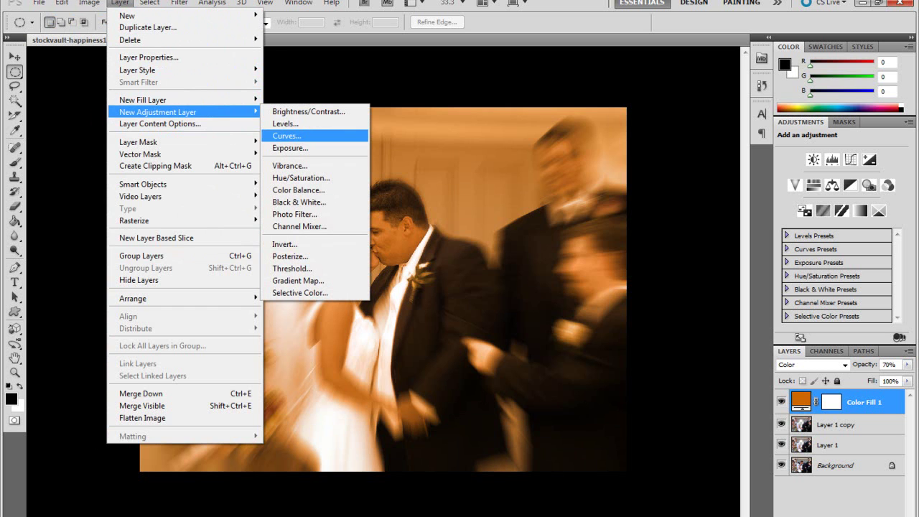
pyautogui.press('Return')
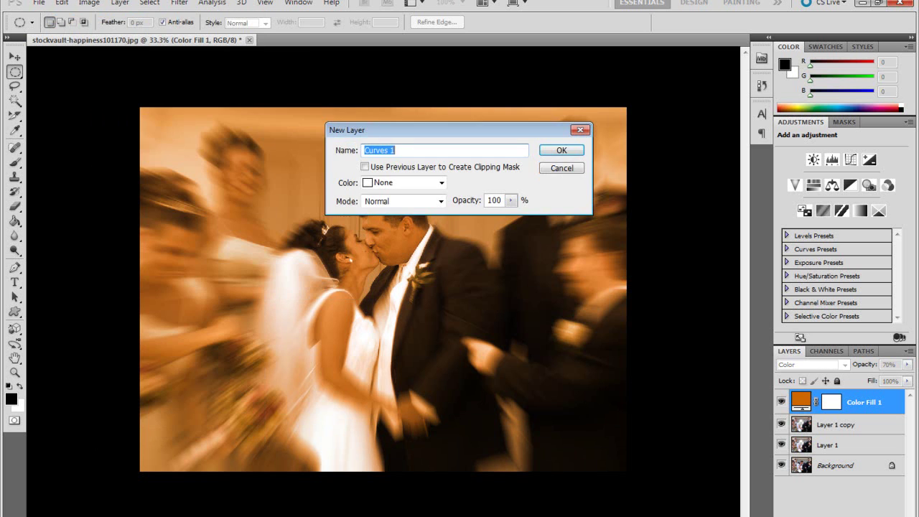
pyautogui.press('Return')
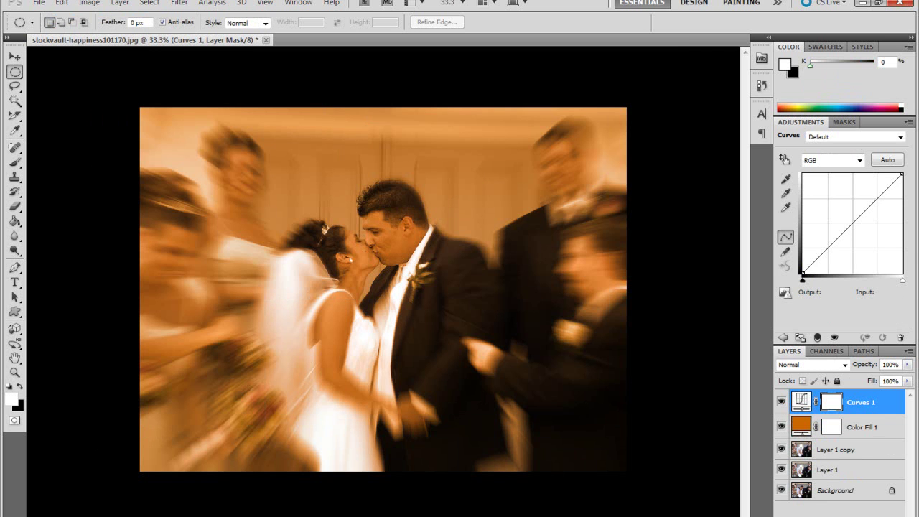
# Set the Curves black point from the dark suit area beside the groom and the white point from the bride's white dress
pyautogui.click(785, 178)
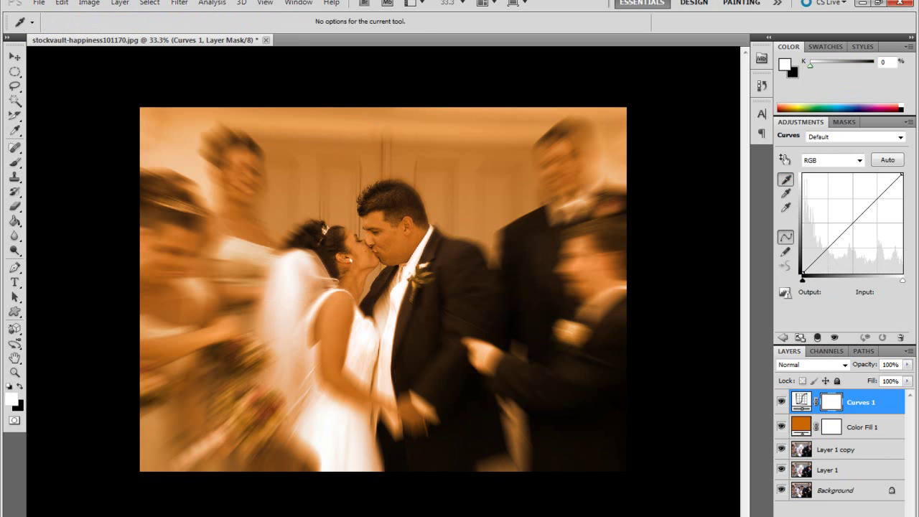
pyautogui.click(531, 302)
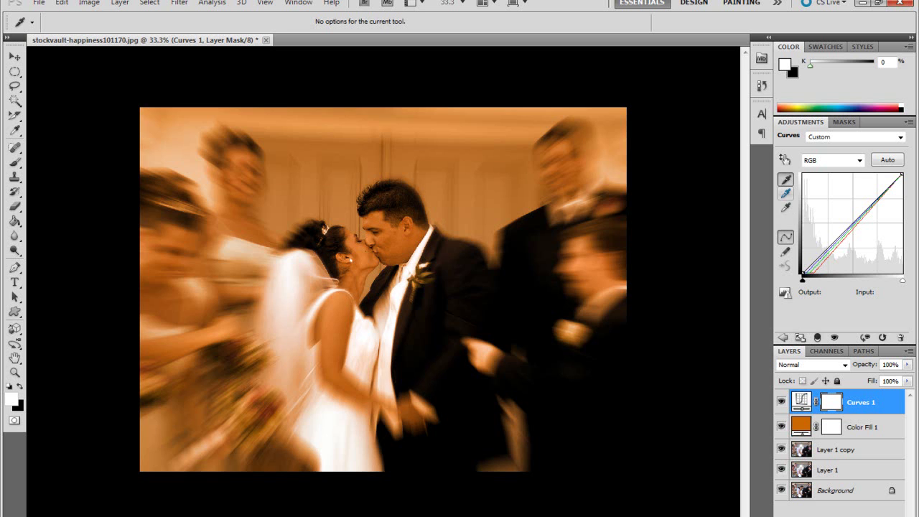
pyautogui.click(785, 207)
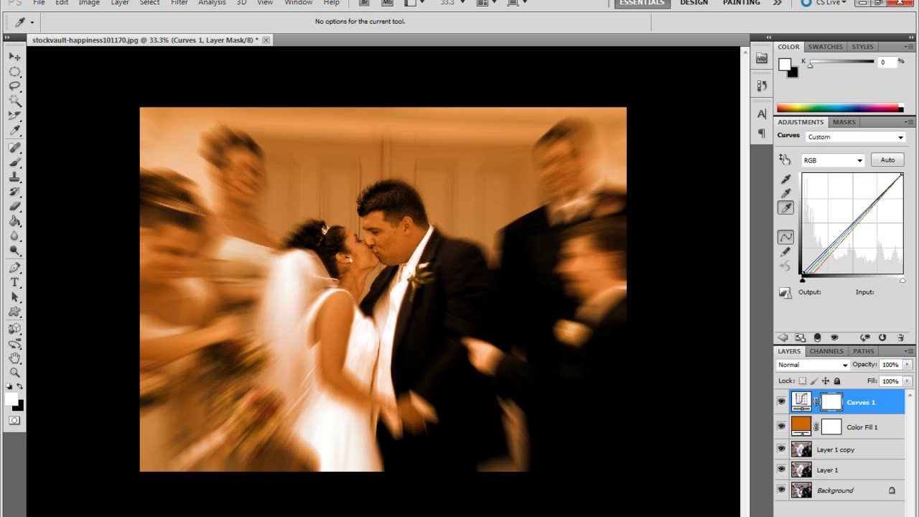
pyautogui.click(353, 402)
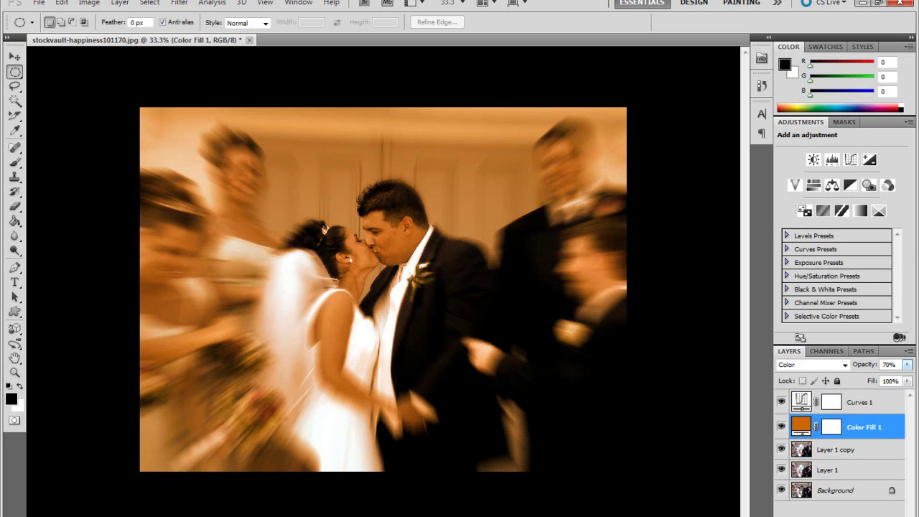
# Raise the Color Fill 1 layer's opacity to 85%
pyautogui.click(907, 364)
pyautogui.moveTo(887, 376); pyautogui.dragTo(897, 376)
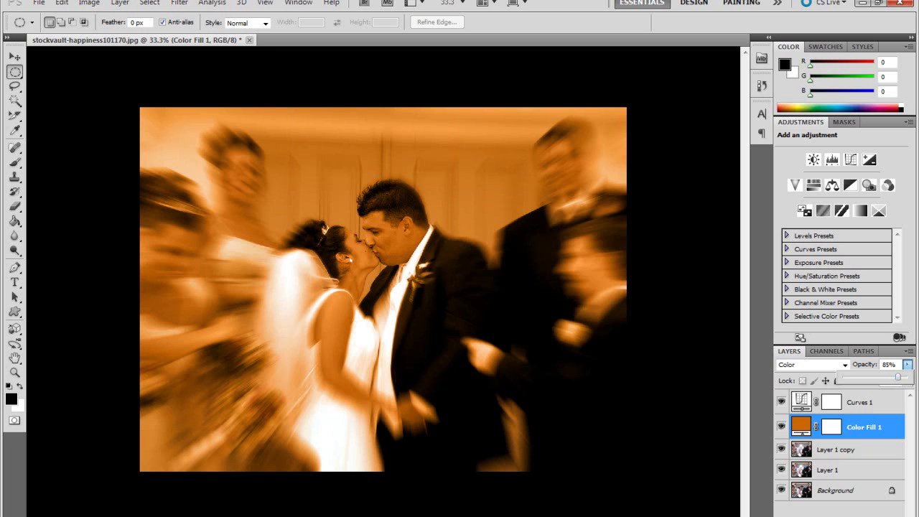
# Duplicate the Background layer and apply a Radial Blur to the copy with amount 45, Zoom method and Good quality
pyautogui.click(834, 491)
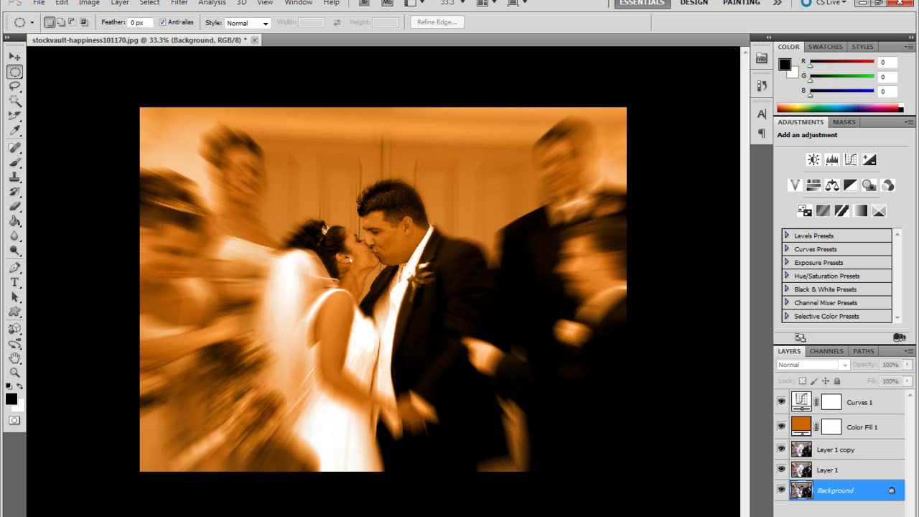
pyautogui.hotkey('ctrl', 'j')
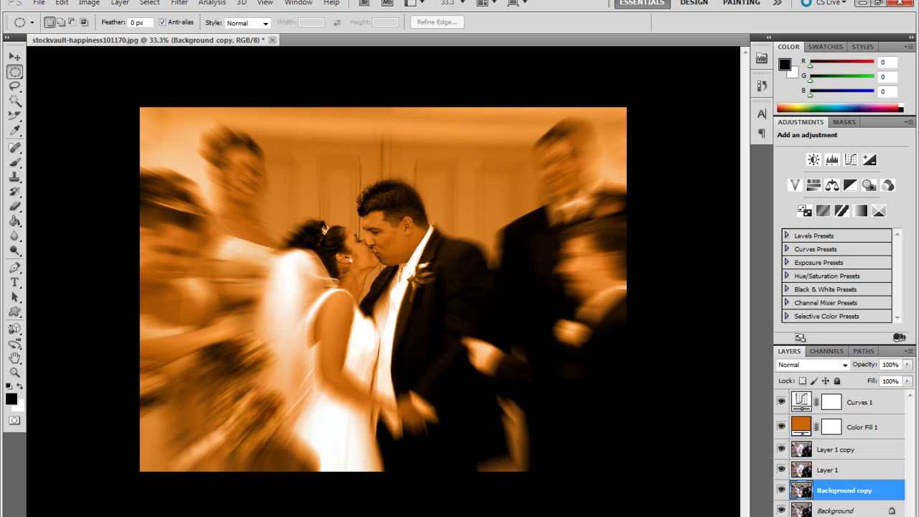
pyautogui.click(120, 2)
pyautogui.moveTo(150, 3)
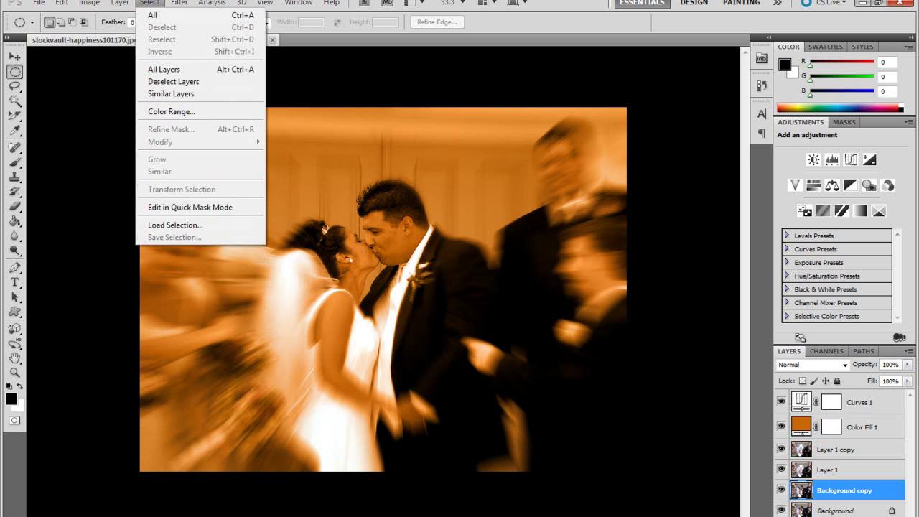
pyautogui.moveTo(179, 3)
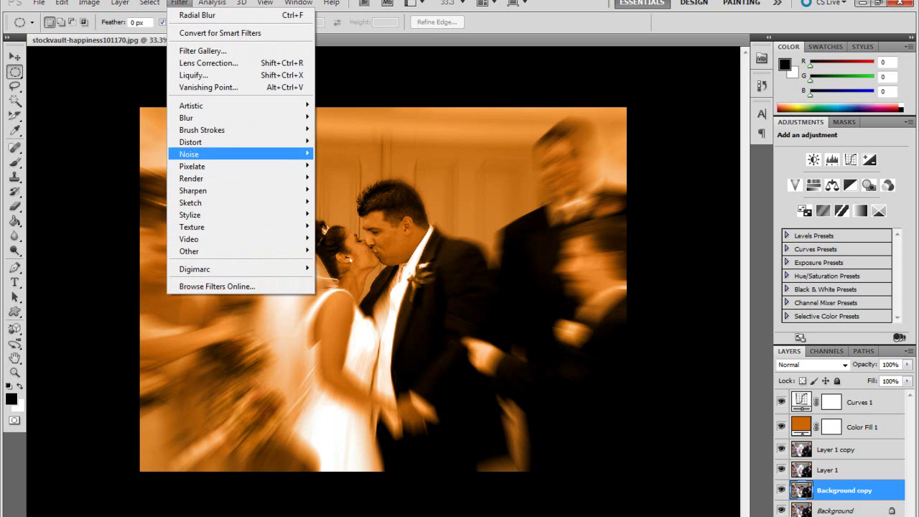
pyautogui.moveTo(287, 117)
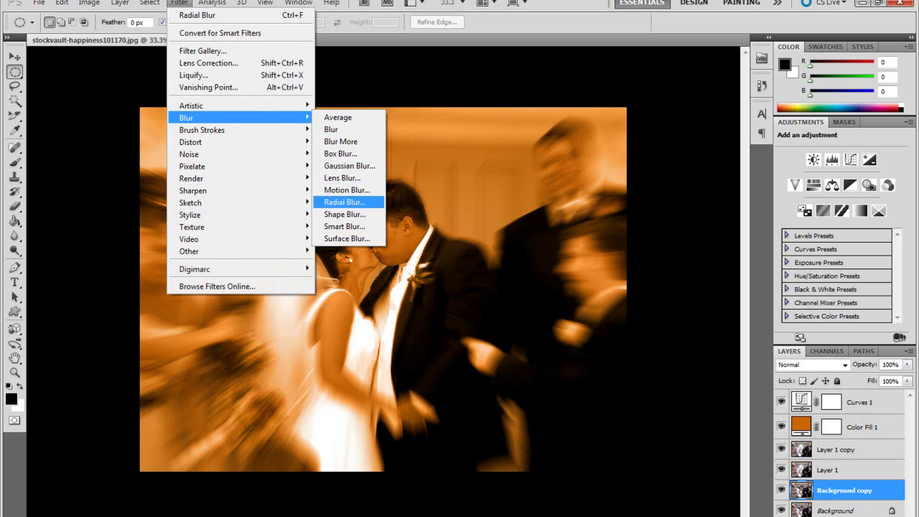
pyautogui.click(345, 201)
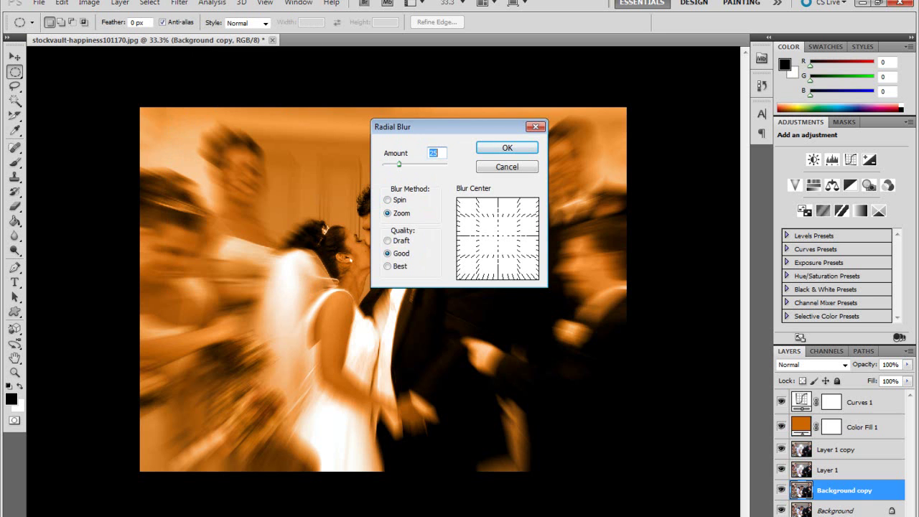
pyautogui.moveTo(399, 165); pyautogui.dragTo(409, 164)
pyautogui.press('Up')
pyautogui.press('Up')
pyautogui.press('Up')
pyautogui.press('Up')
pyautogui.press('Up')
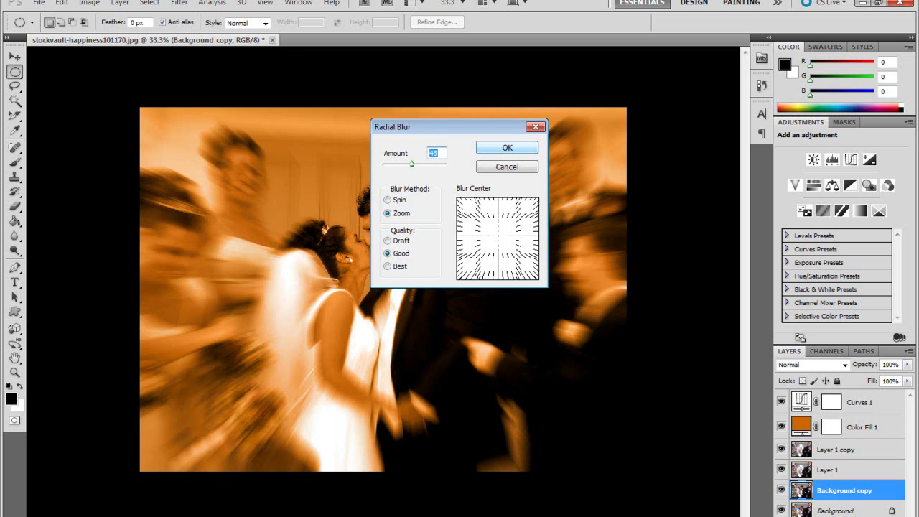
pyautogui.press('Return')
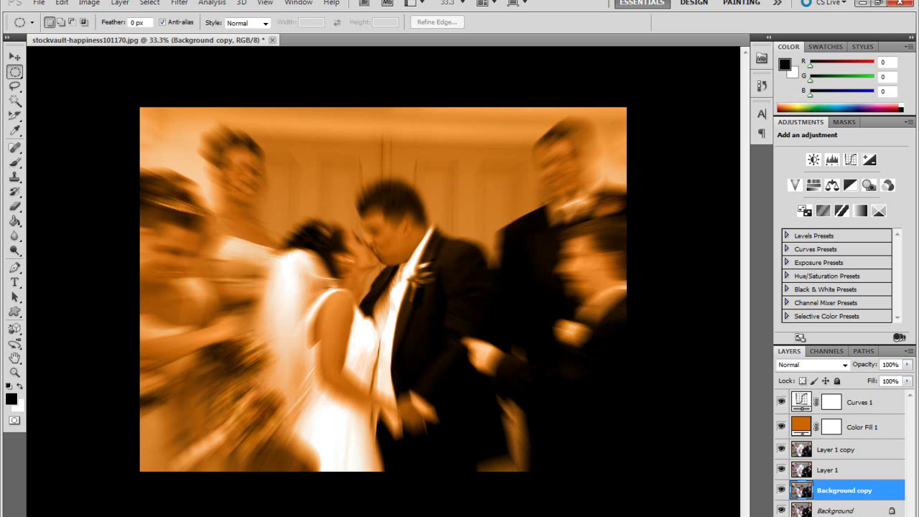
# Lower the opacity of the blurred Background copy layer to 50%
pyautogui.click(907, 364)
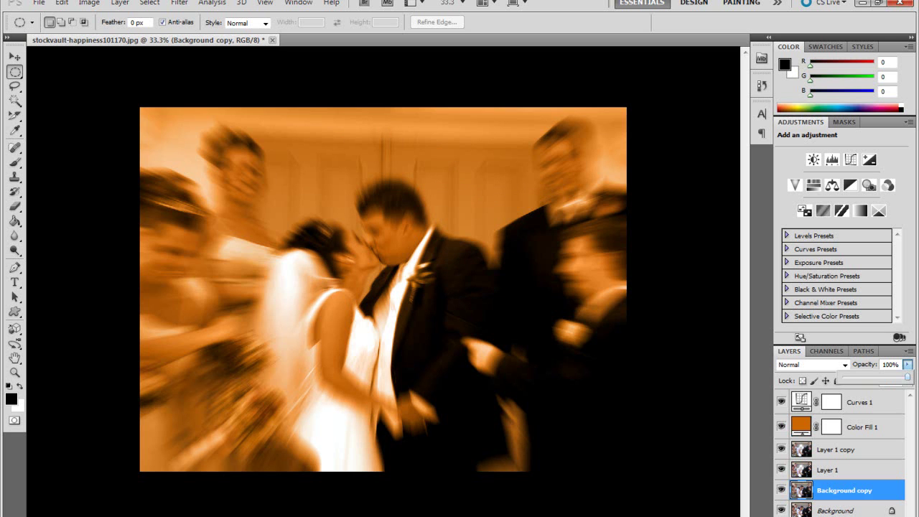
pyautogui.moveTo(906, 377); pyautogui.dragTo(874, 377)
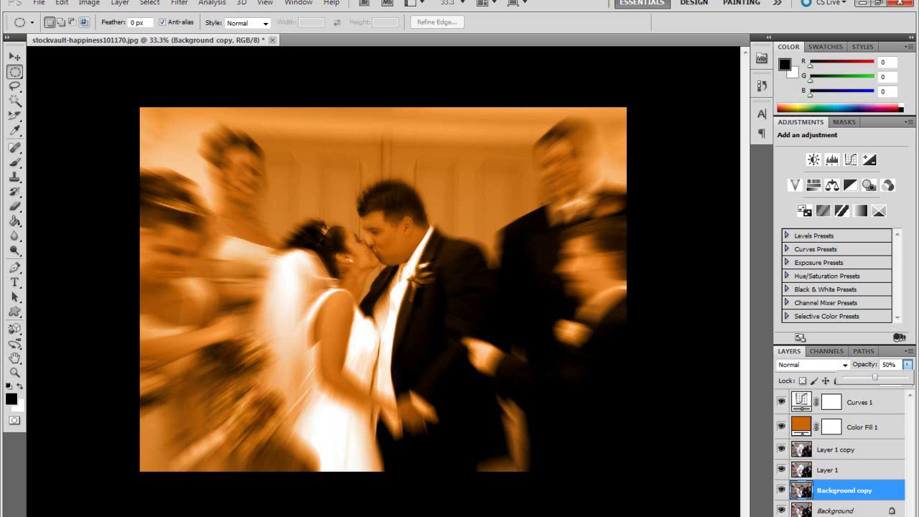
# Try the Auto Contrast correction on the Background copy layer
pyautogui.click(62, 3)
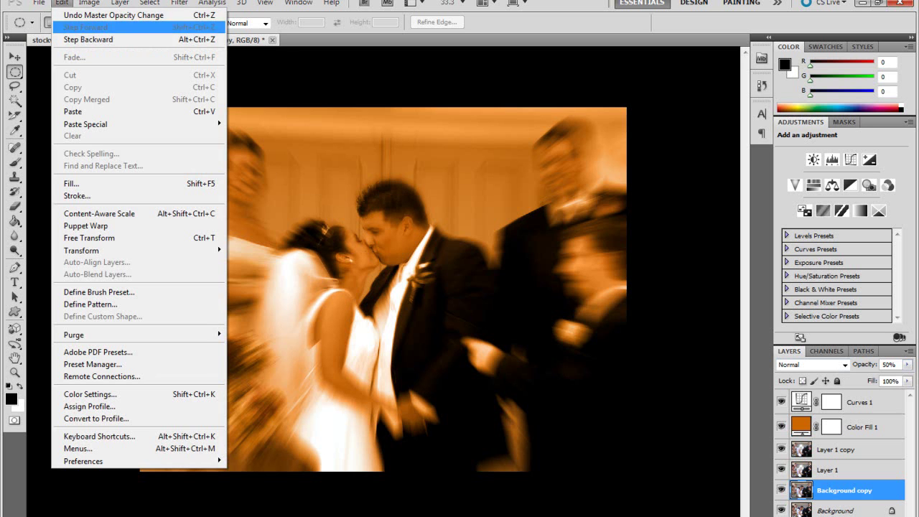
pyautogui.moveTo(89, 2)
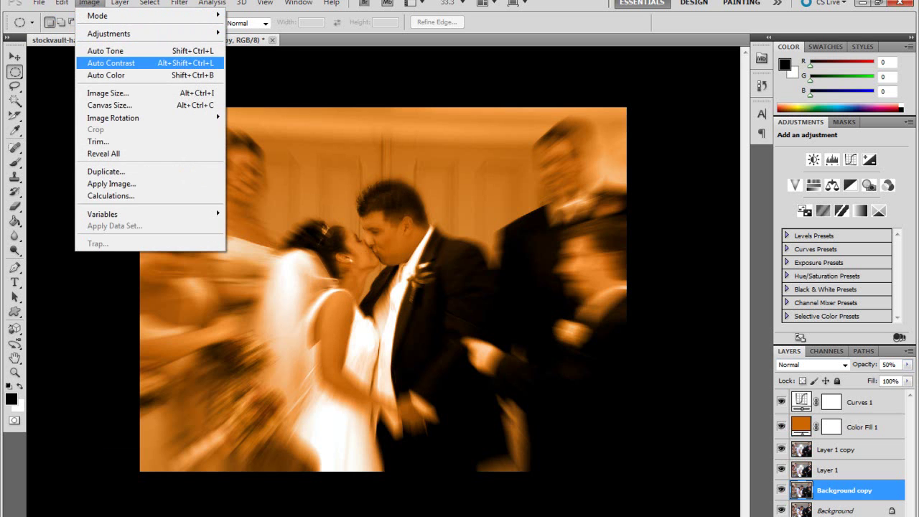
pyautogui.click(111, 62)
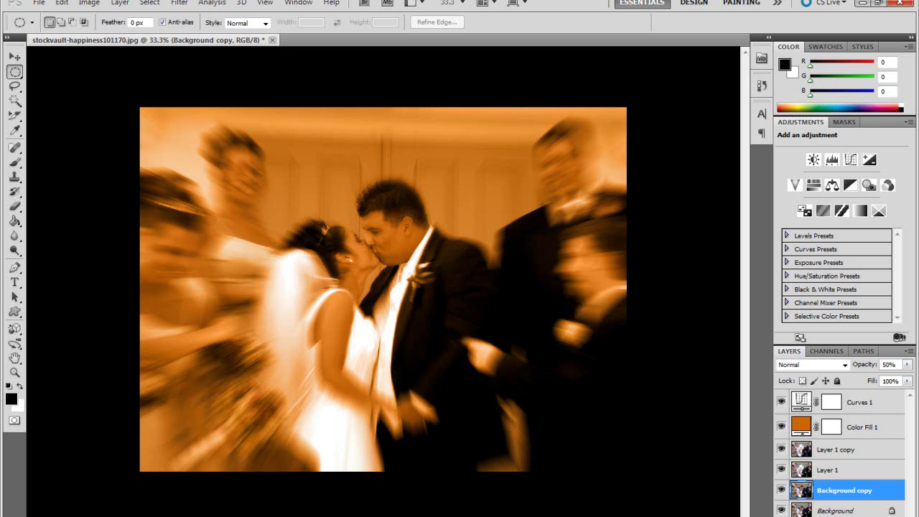
pyautogui.click(61, 2)
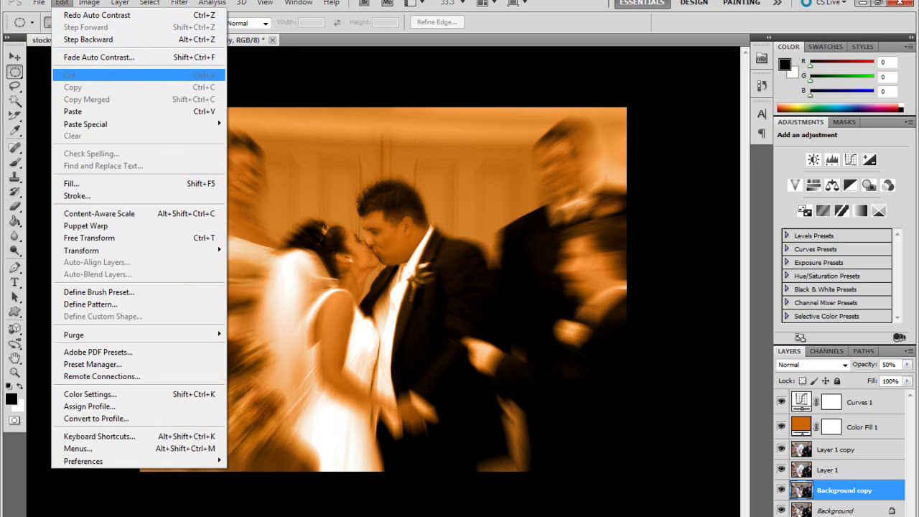
pyautogui.press('Escape')
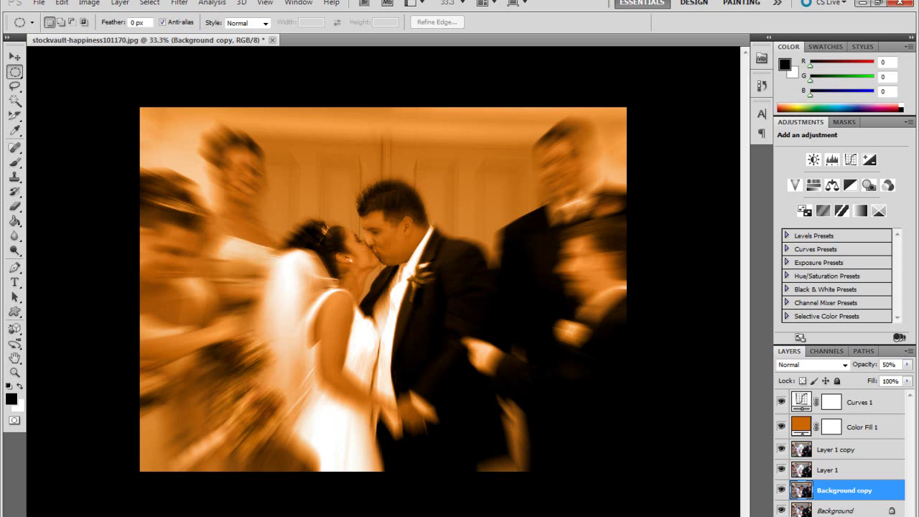